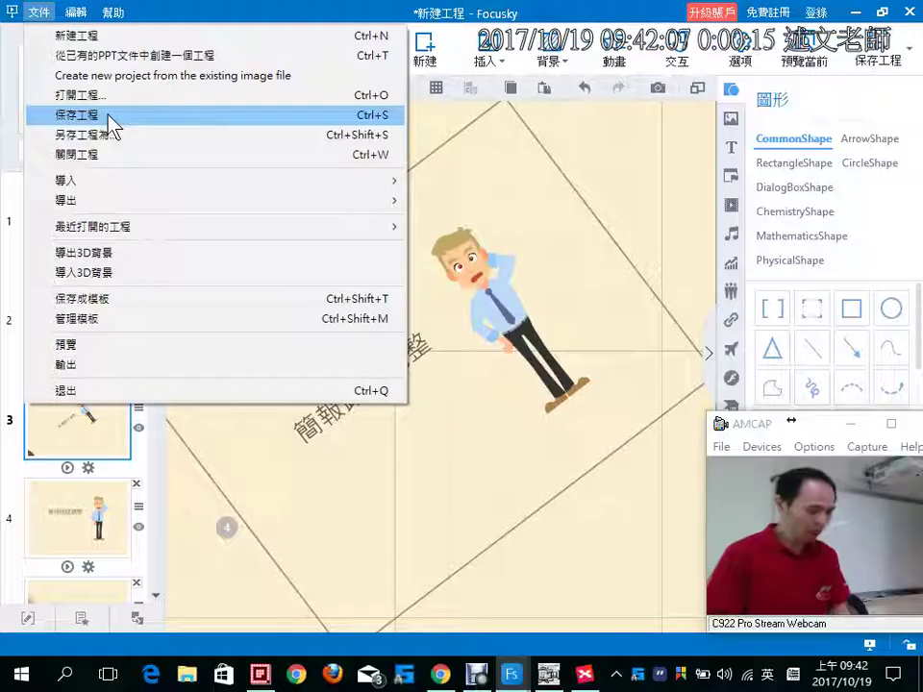
pyautogui.press('Escape')
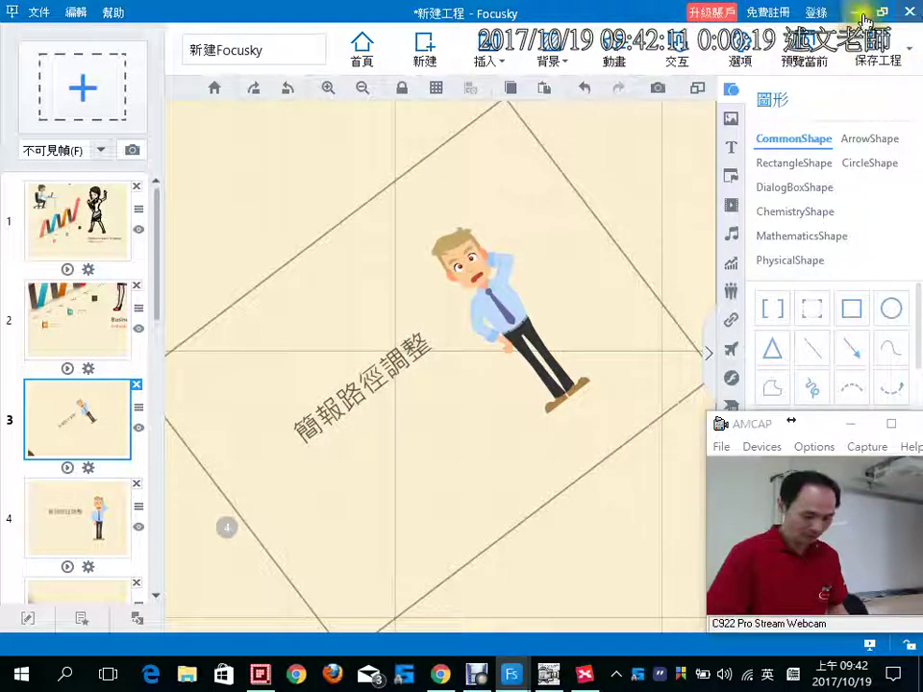
pyautogui.moveTo(659, 17); pyautogui.dragTo(361, 97)
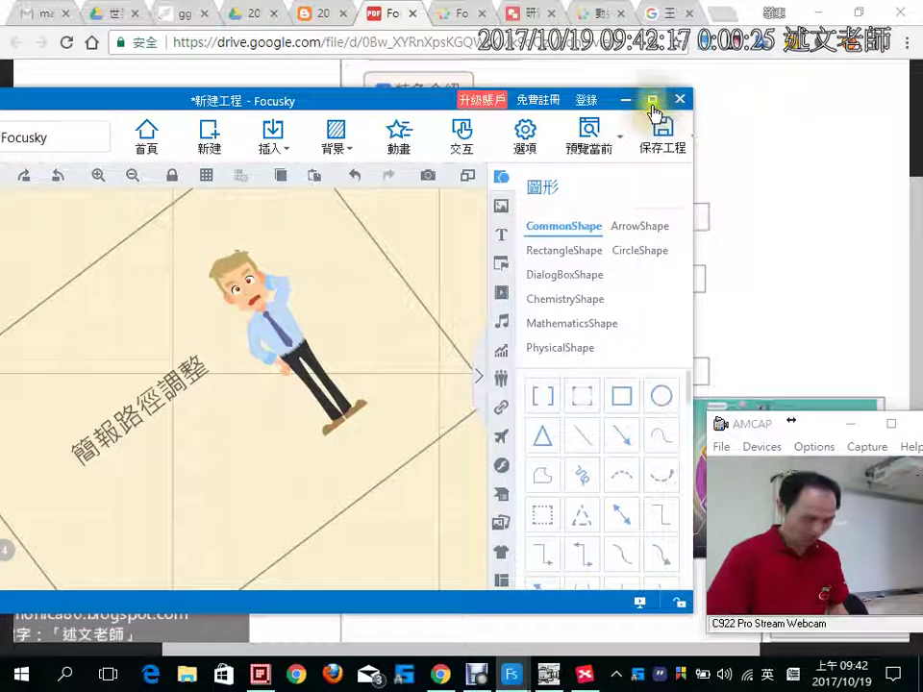
pyautogui.click(652, 99)
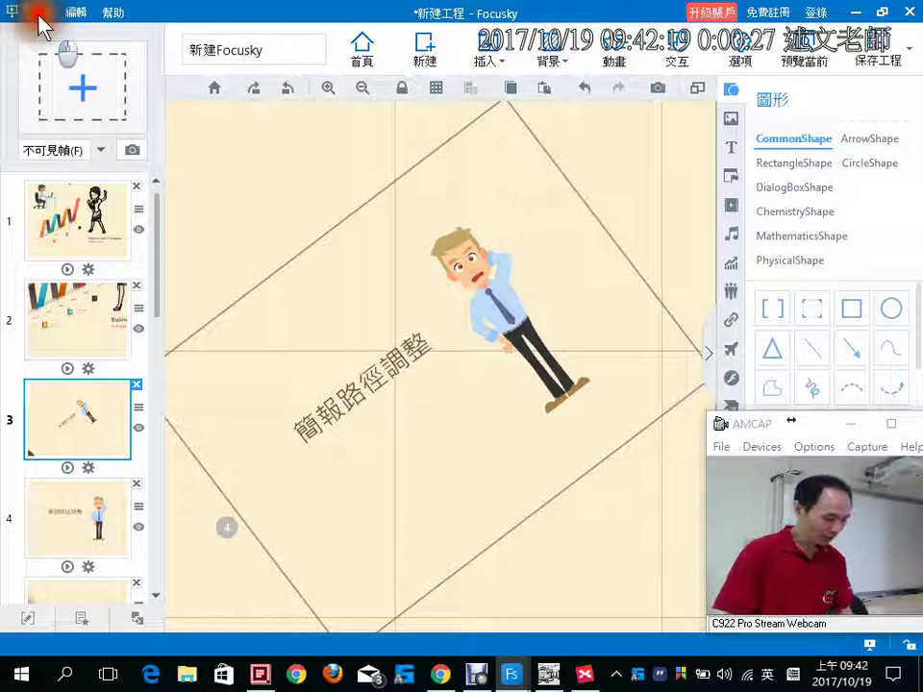
# - Open the project's output type selection (輸出)
pyautogui.click(32, 12)
pyautogui.click(97, 199)
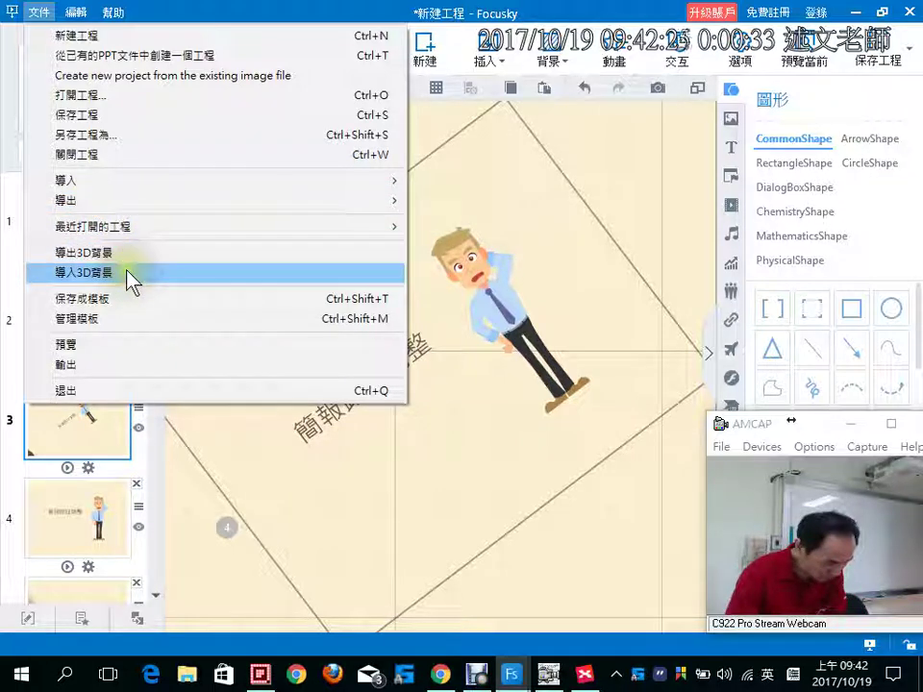
pyautogui.click(138, 366)
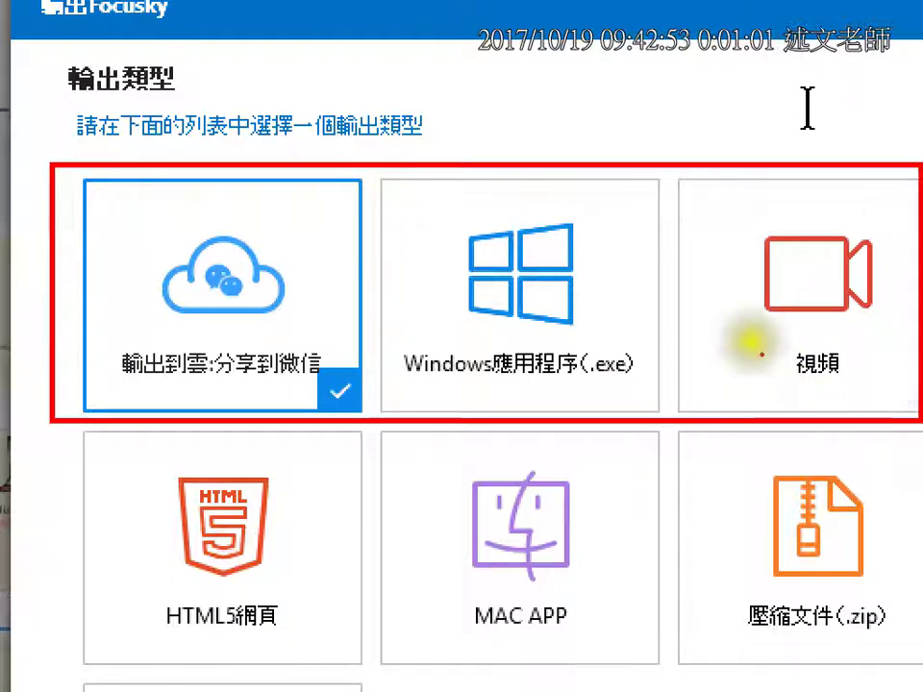
pyautogui.moveTo(597, 330)
pyautogui.mouseDown()
pyautogui.moveTo(655, 373)
pyautogui.moveTo(589, 308)
pyautogui.mouseUp()
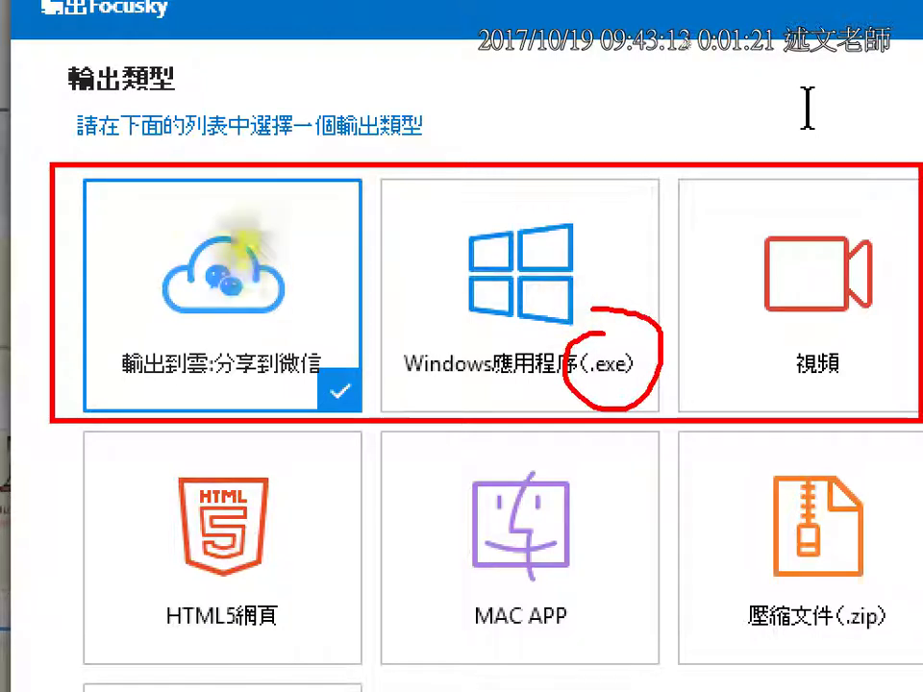
pyautogui.moveTo(245, 237)
pyautogui.mouseDown()
pyautogui.moveTo(254, 243)
pyautogui.moveTo(318, 171)
pyautogui.mouseUp()
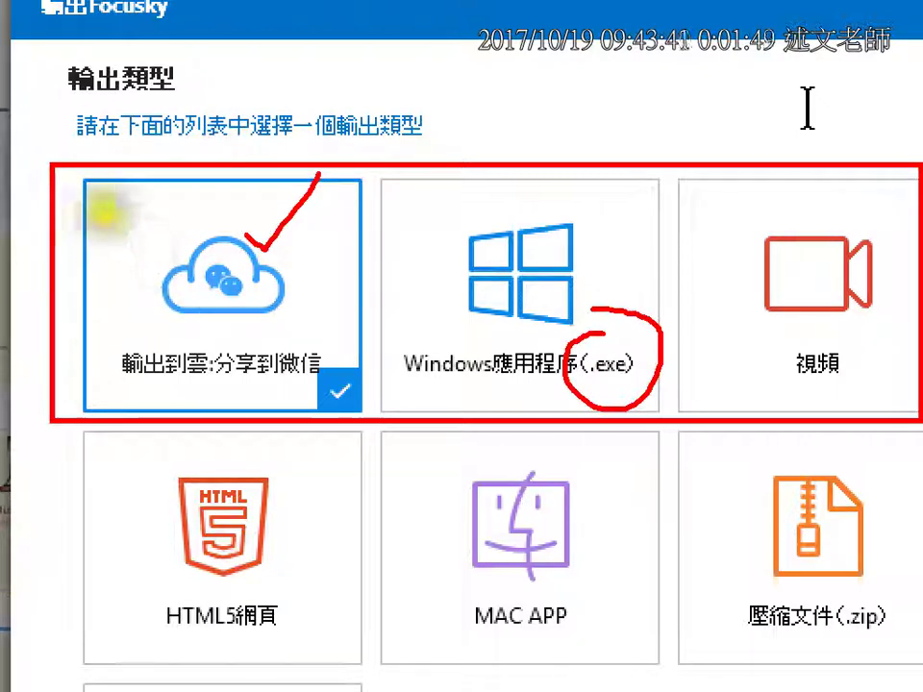
pyautogui.moveTo(94, 207)
pyautogui.mouseDown()
pyautogui.moveTo(87, 248)
pyautogui.moveTo(102, 246)
pyautogui.moveTo(144, 207)
pyautogui.moveTo(126, 245)
pyautogui.mouseUp()
pyautogui.moveTo(154, 203)
pyautogui.mouseDown()
pyautogui.moveTo(152, 243)
pyautogui.moveTo(206, 200)
pyautogui.moveTo(220, 227)
pyautogui.moveTo(281, 183)
pyautogui.mouseUp()
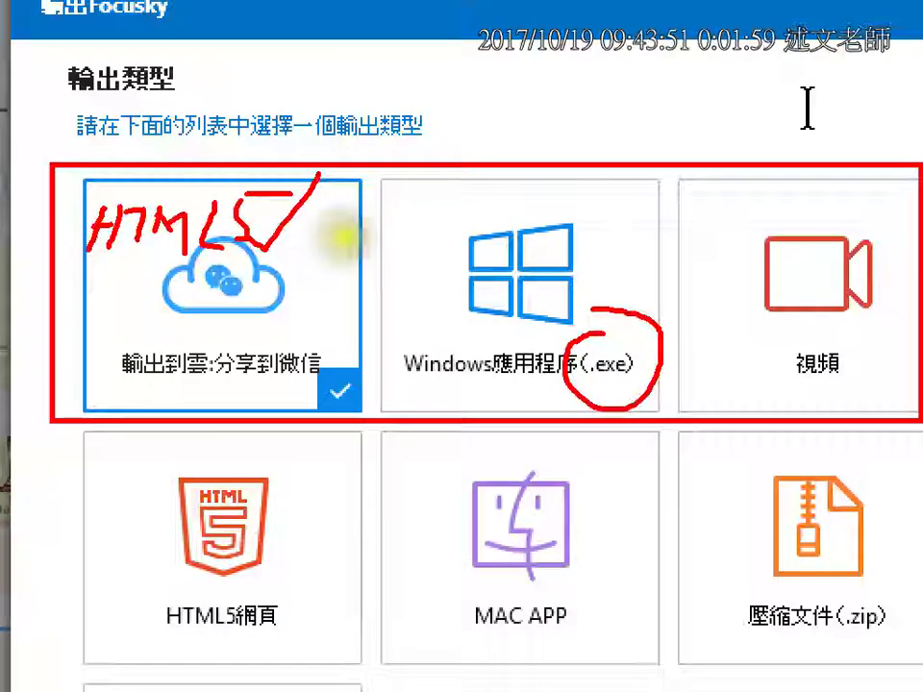
pyautogui.press('Escape')
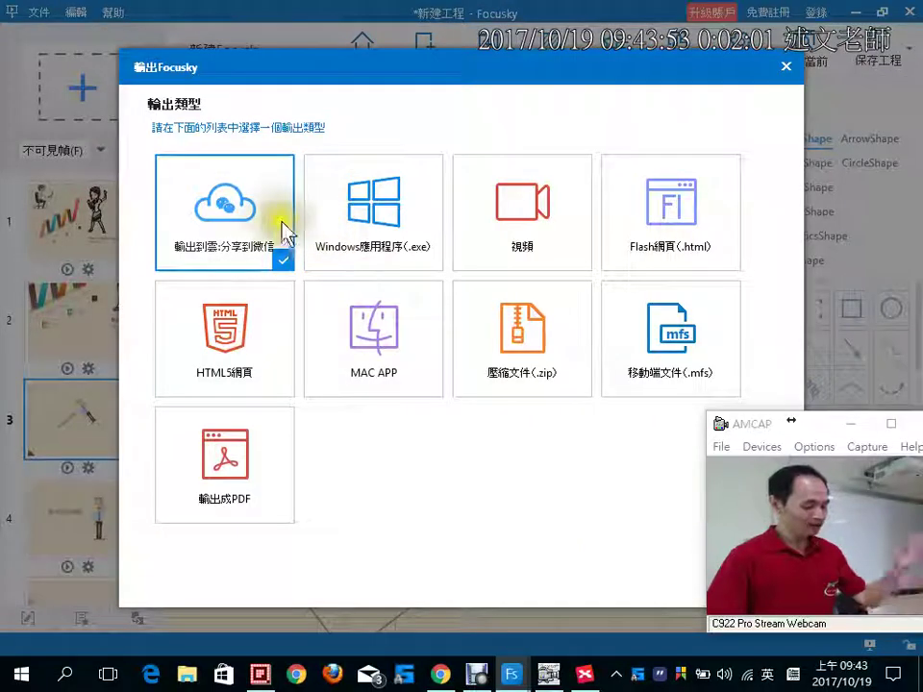
# - Move the webcam window clear of the export dialog and continue with cloud output for WeChat sharing (輸出到雲:分享到微信)
pyautogui.click(287, 297)
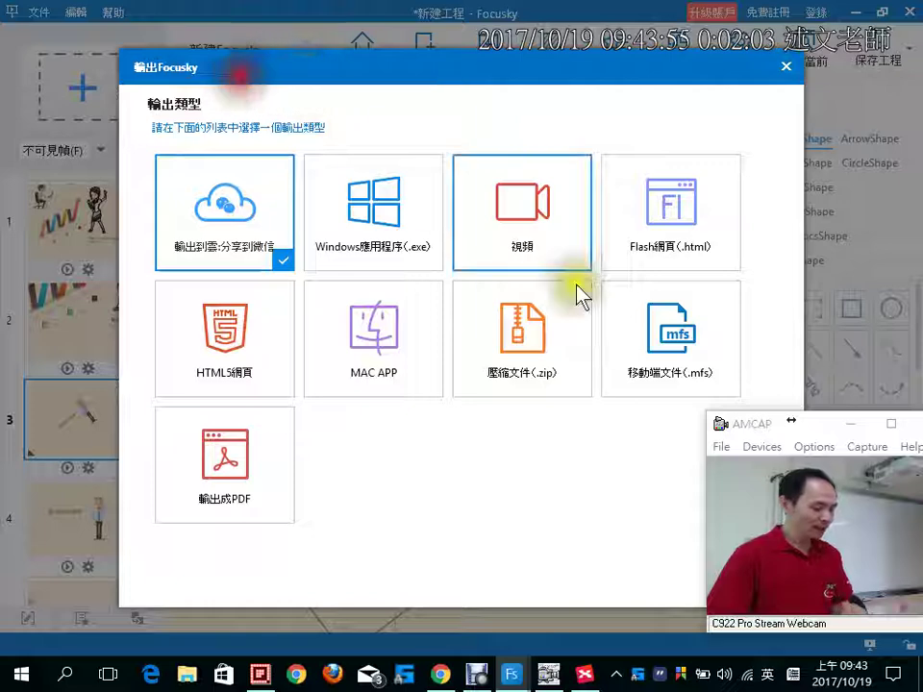
pyautogui.moveTo(753, 427); pyautogui.dragTo(49, 445)
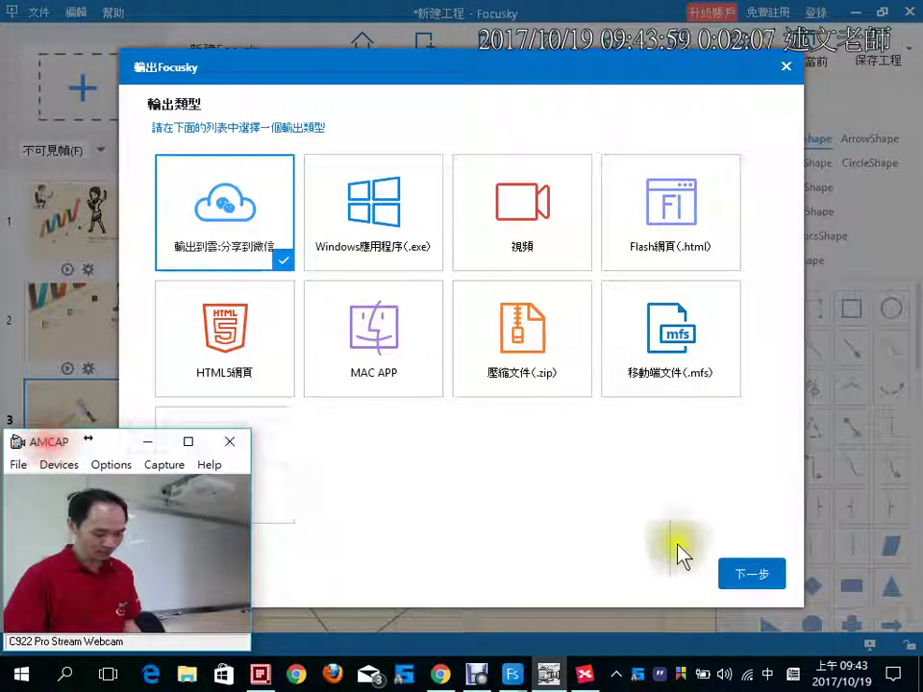
pyautogui.click(739, 574)
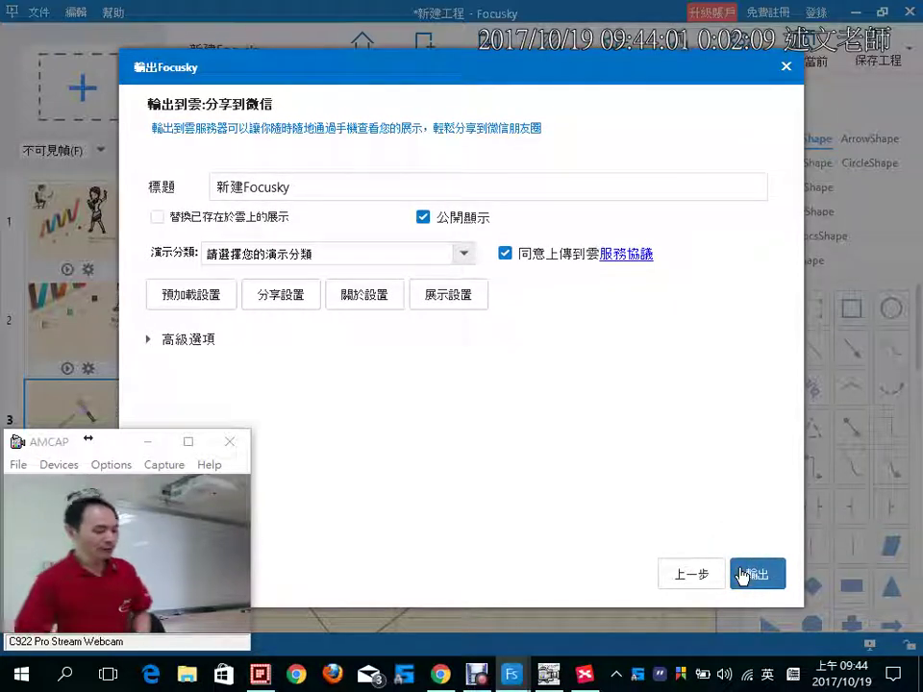
# - Turn off public display (公開顯示) for the cloud export and set the presentation category to Computers & Electronics
pyautogui.click(251, 186)
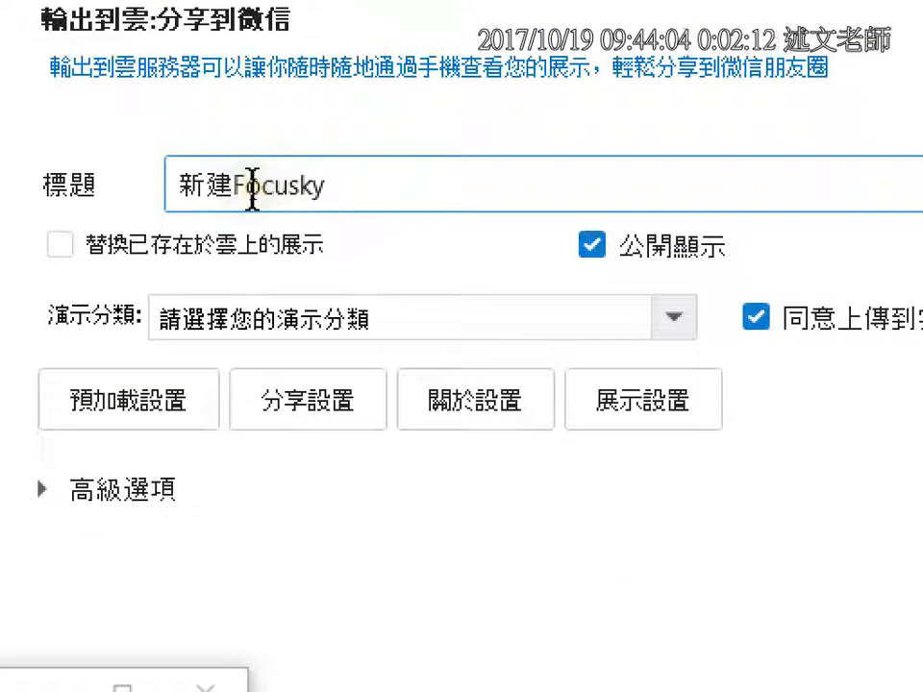
pyautogui.click(257, 185)
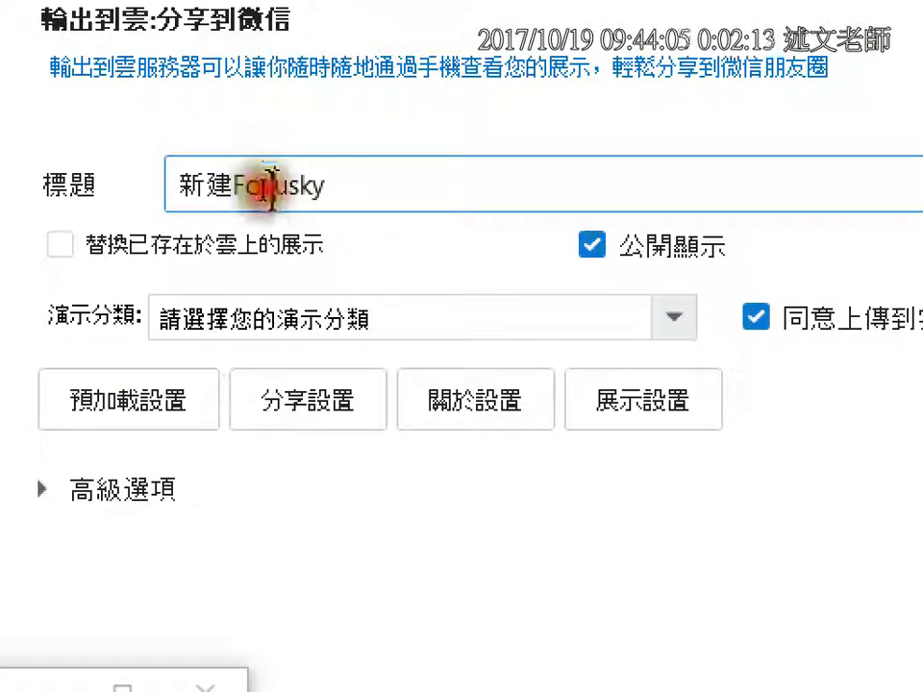
pyautogui.click(593, 247)
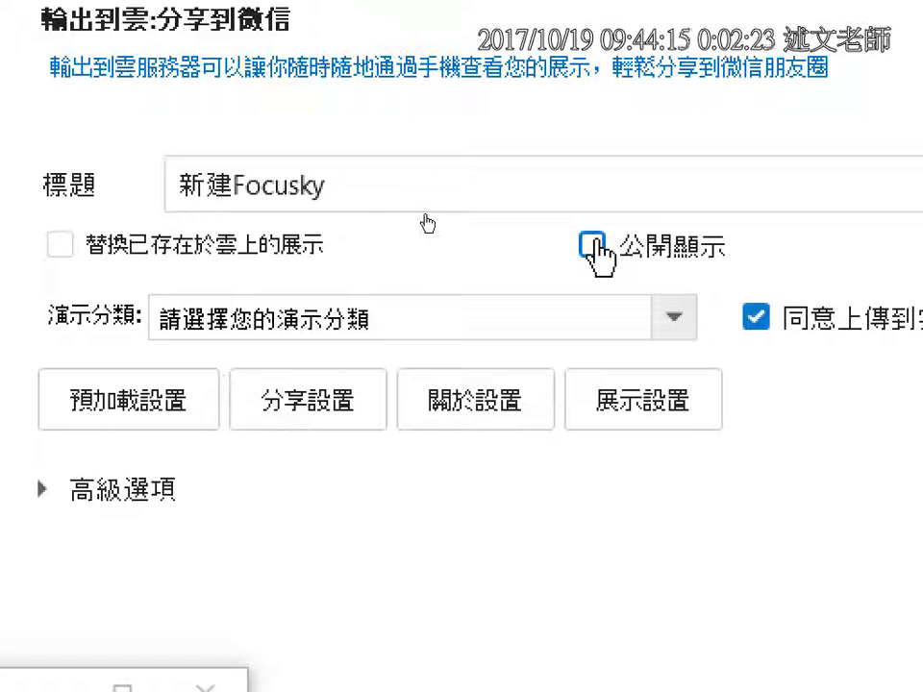
pyautogui.click(673, 318)
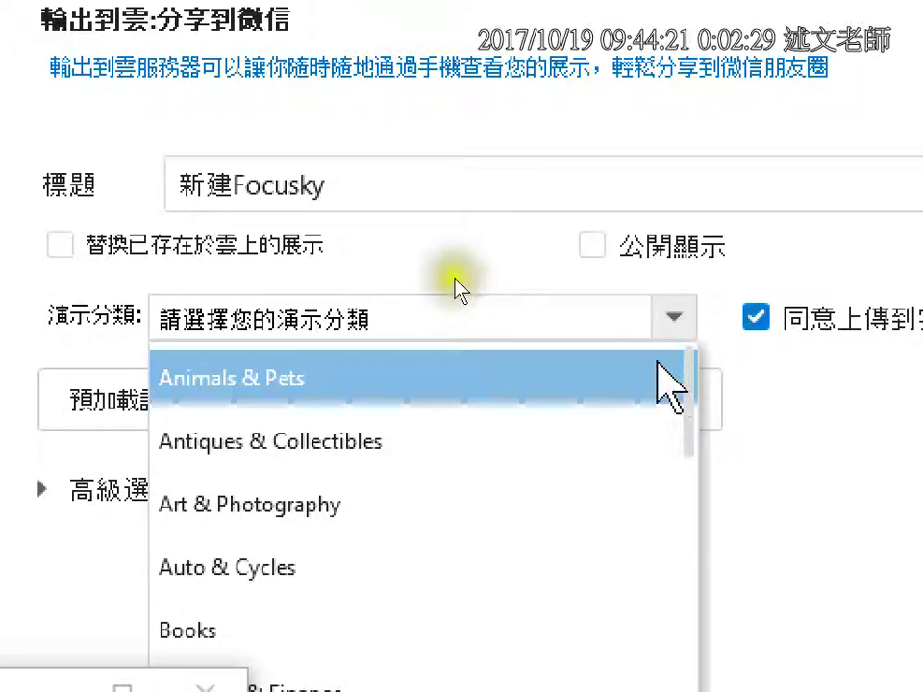
pyautogui.scroll(-1, 664, 387)
pyautogui.scroll(-1, 620, 472)
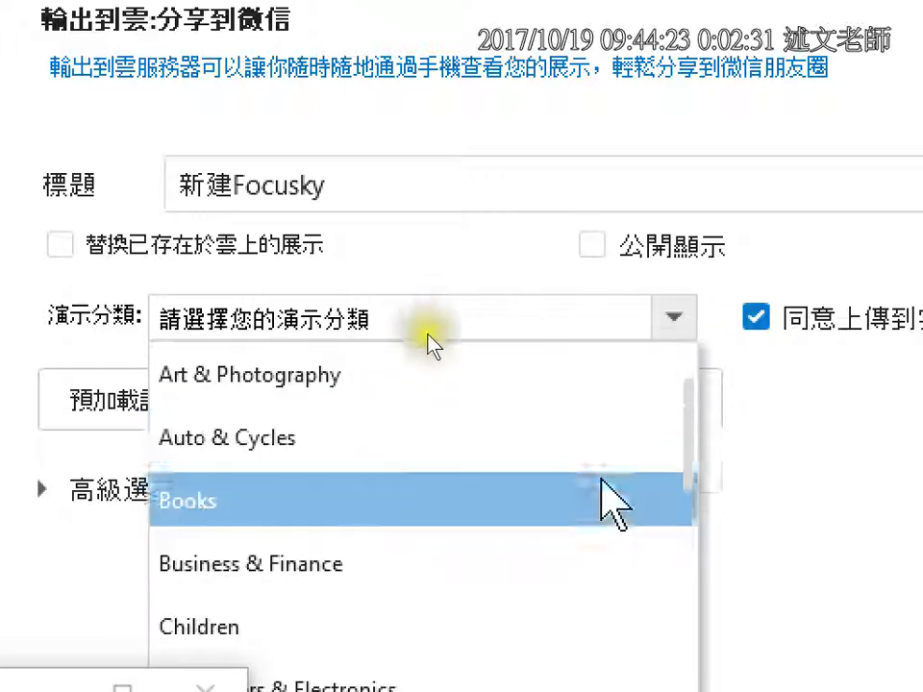
pyautogui.scroll(-1, 610, 503)
pyautogui.click(505, 630)
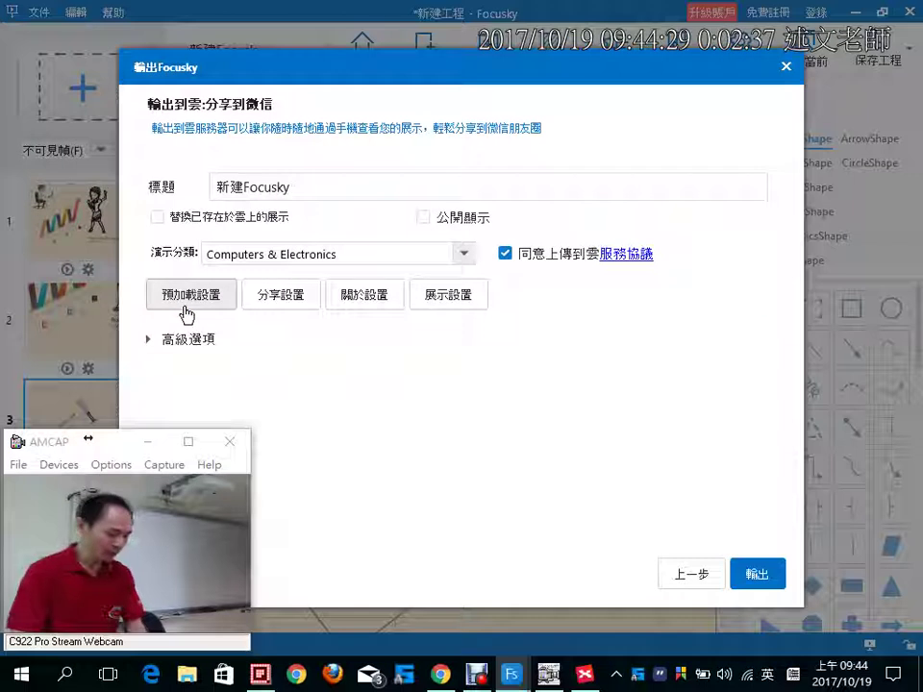
# - Open the preload settings (預加載設置) to examine the title, scrolling text and style options
pyautogui.click(117, 399)
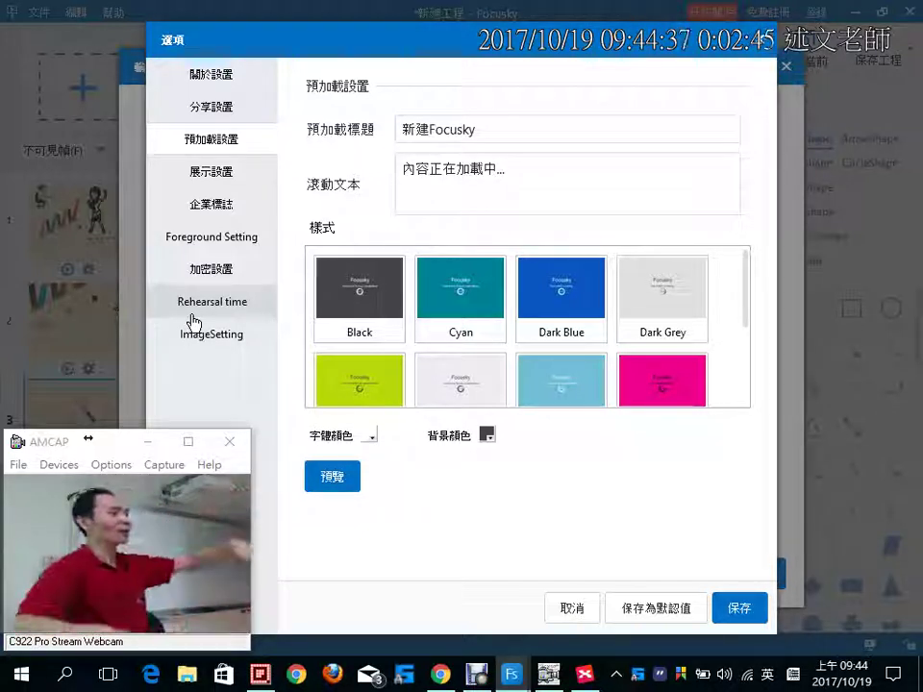
pyautogui.click(492, 201)
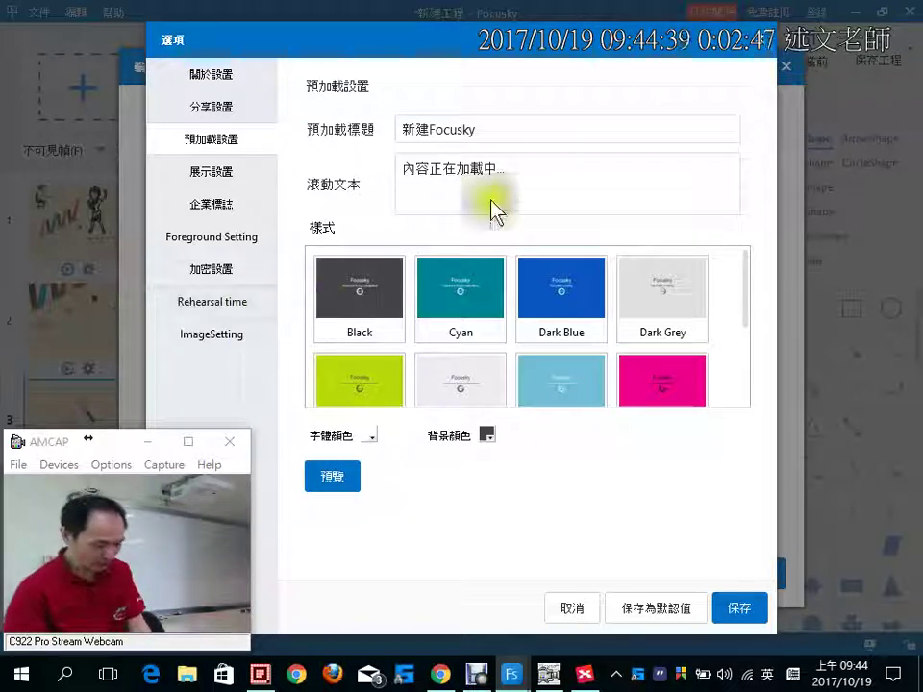
pyautogui.moveTo(288, 107)
pyautogui.mouseDown()
pyautogui.moveTo(508, 191)
pyautogui.moveTo(524, 207)
pyautogui.mouseUp()
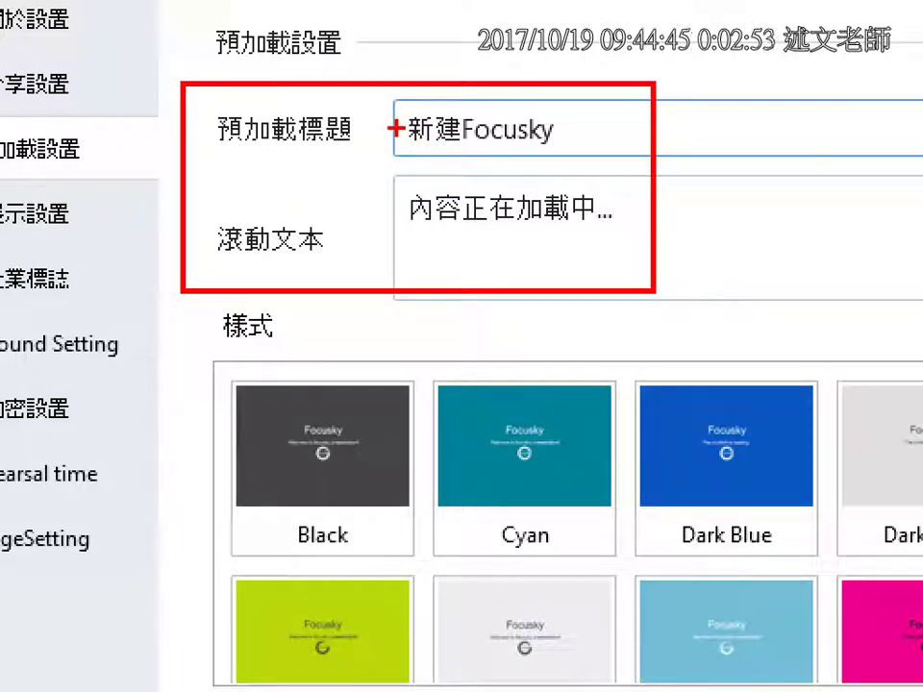
pyautogui.moveTo(508, 415)
pyautogui.mouseDown()
pyautogui.moveTo(516, 428)
pyautogui.moveTo(569, 354)
pyautogui.mouseUp()
pyautogui.moveTo(575, 221); pyautogui.dragTo(607, 204)
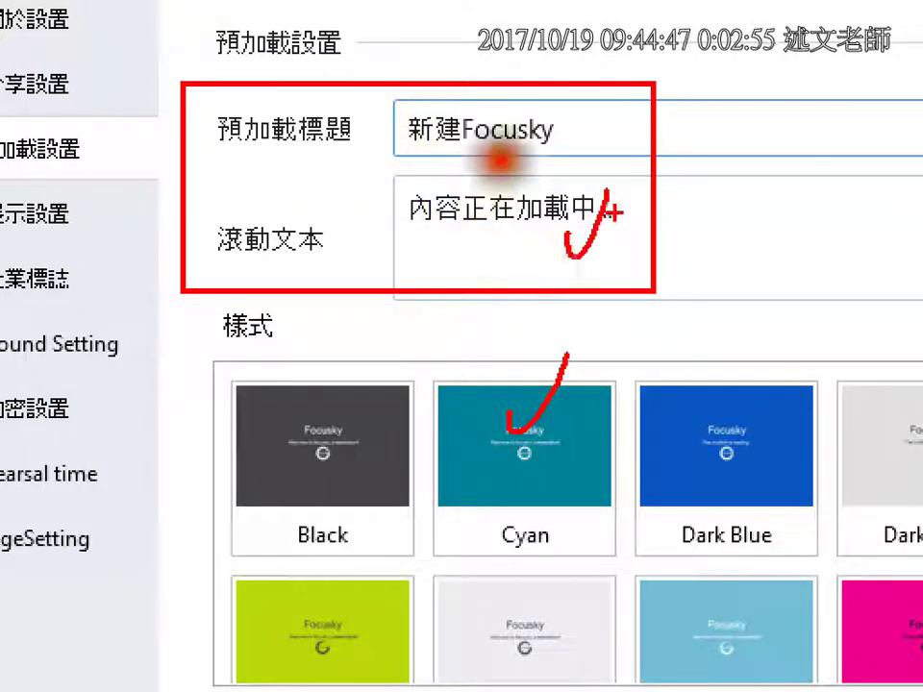
pyautogui.moveTo(694, 399)
pyautogui.mouseDown()
pyautogui.moveTo(703, 433)
pyautogui.moveTo(746, 375)
pyautogui.mouseUp()
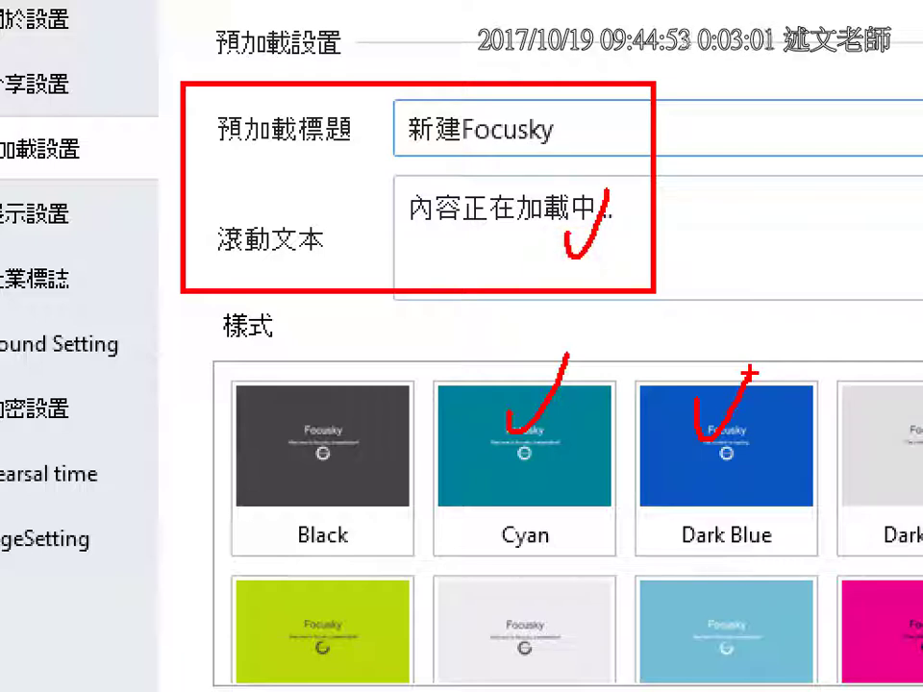
pyautogui.press('Escape')
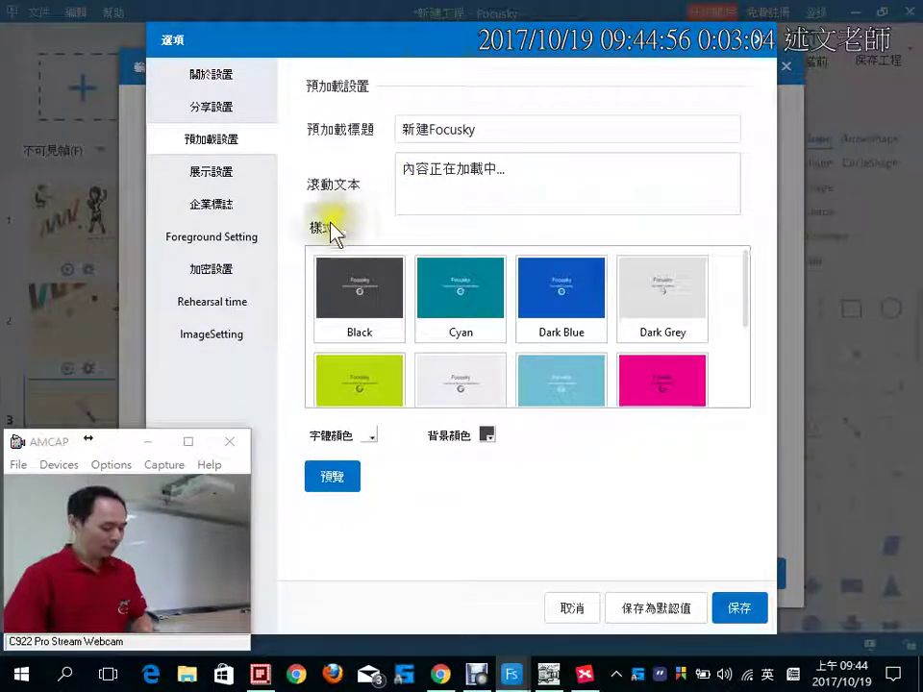
# - Review the company logo (企業標誌) and about (關於設置) settings, and save the options
pyautogui.click(225, 209)
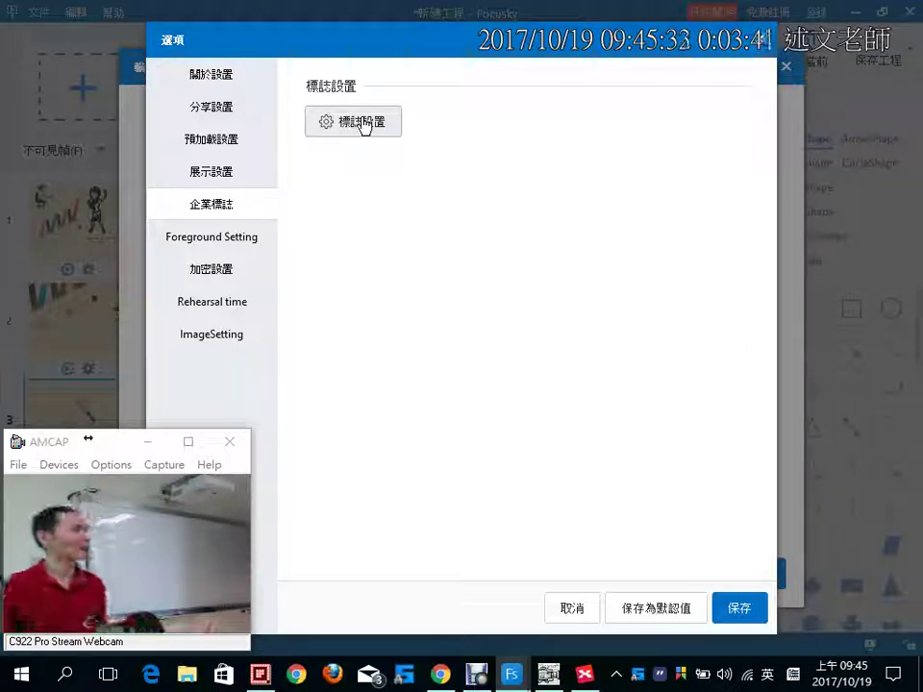
pyautogui.click(209, 75)
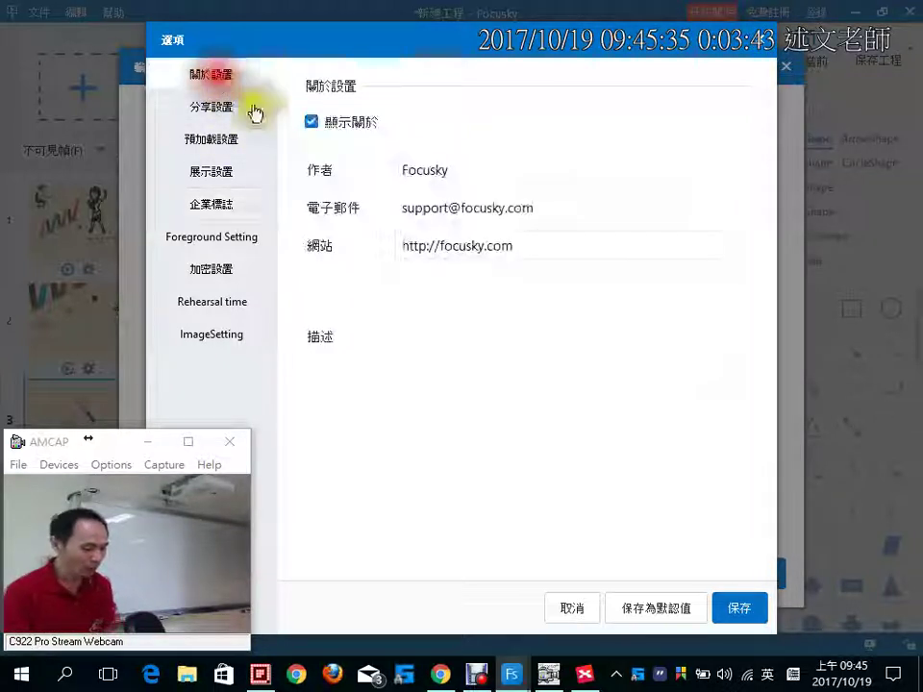
pyautogui.click(736, 612)
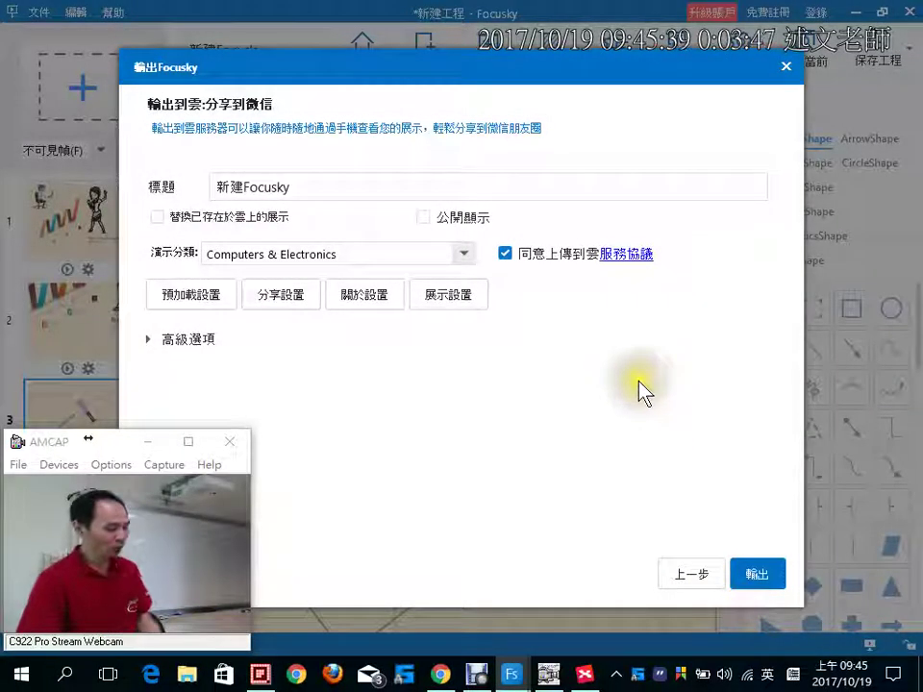
# - Start the cloud export, sign in with the remembered account, and dismiss the title message
pyautogui.click(754, 575)
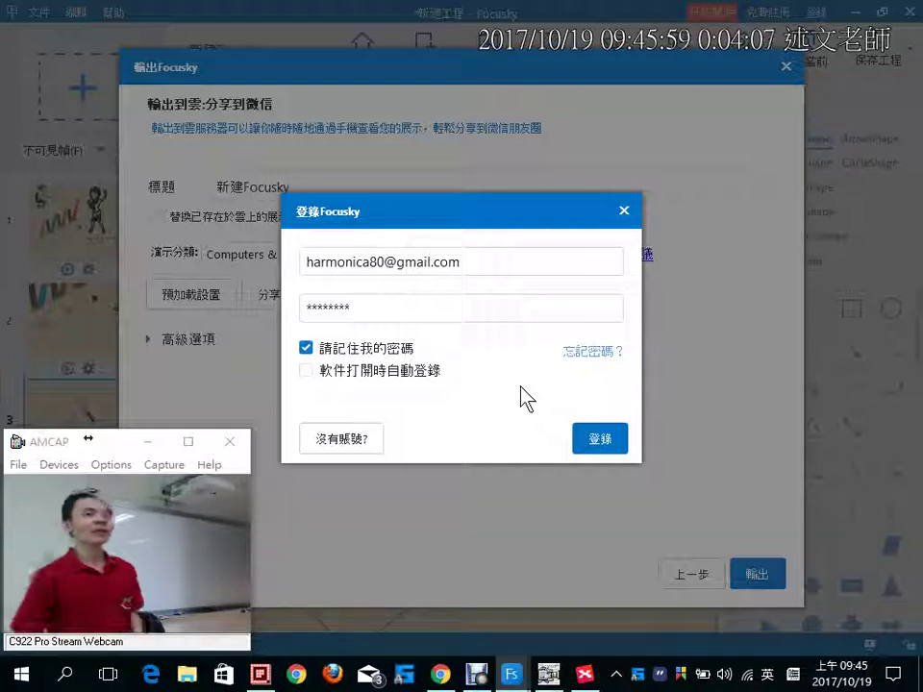
pyautogui.click(602, 440)
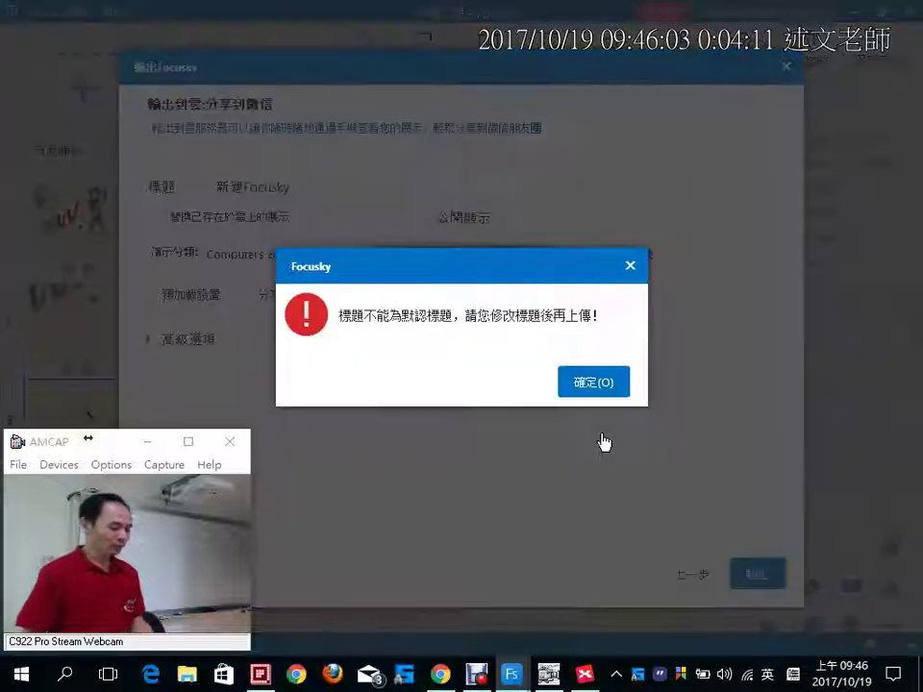
pyautogui.click(596, 384)
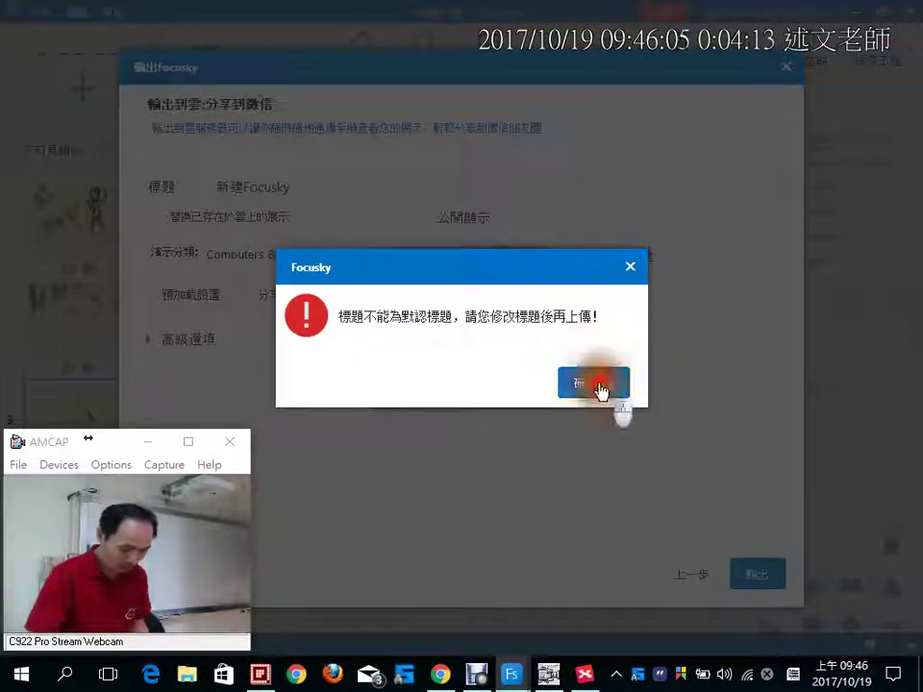
pyautogui.click(507, 390)
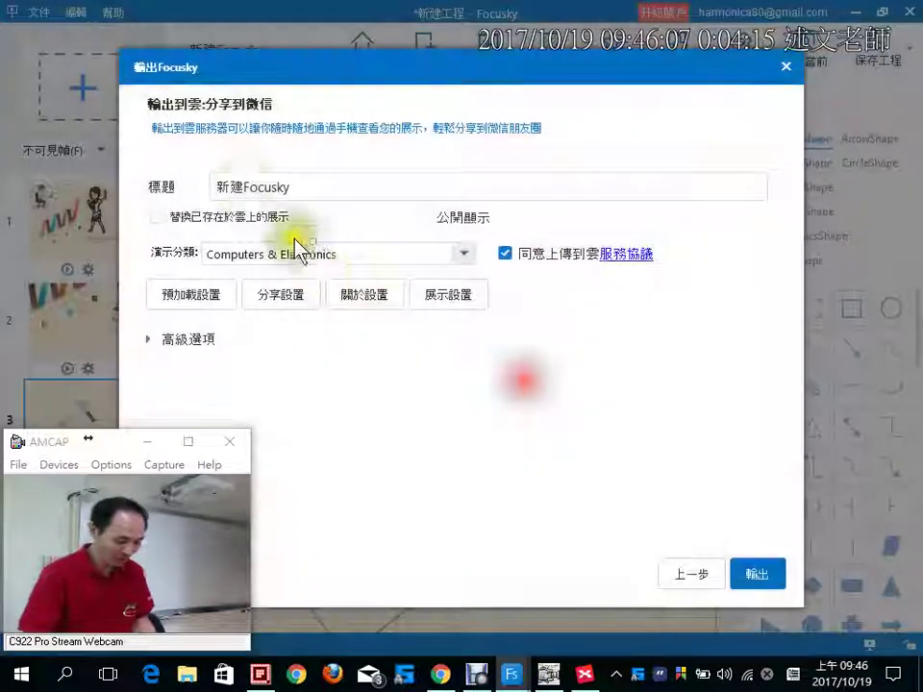
# - Title the cloud presentation 勤益簡報 and start the export
pyautogui.click(243, 185)
pyautogui.moveTo(306, 189); pyautogui.dragTo(185, 205)
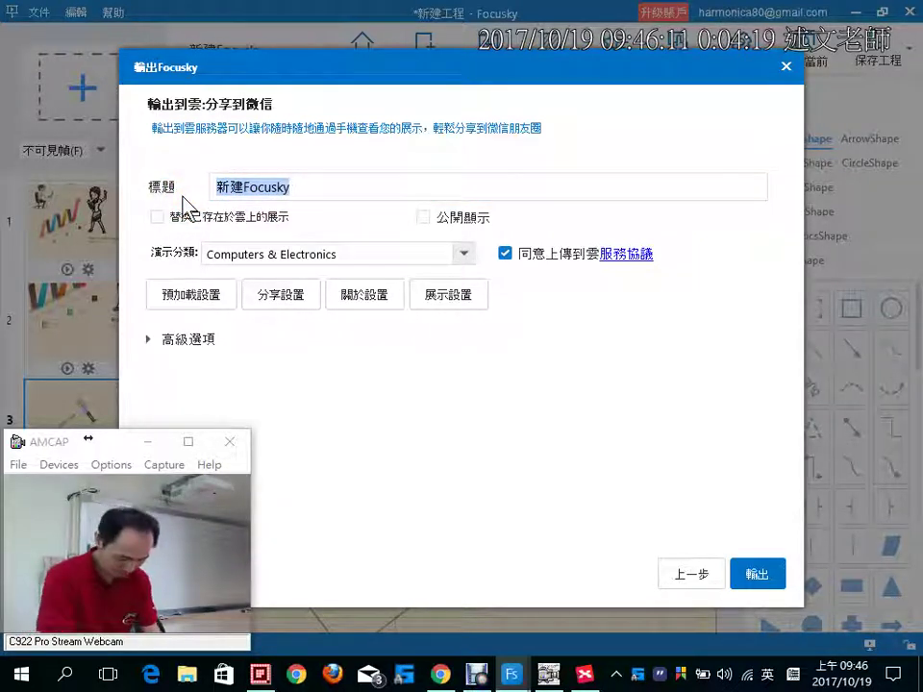
pyautogui.press('shift')
pyautogui.write('rcd')
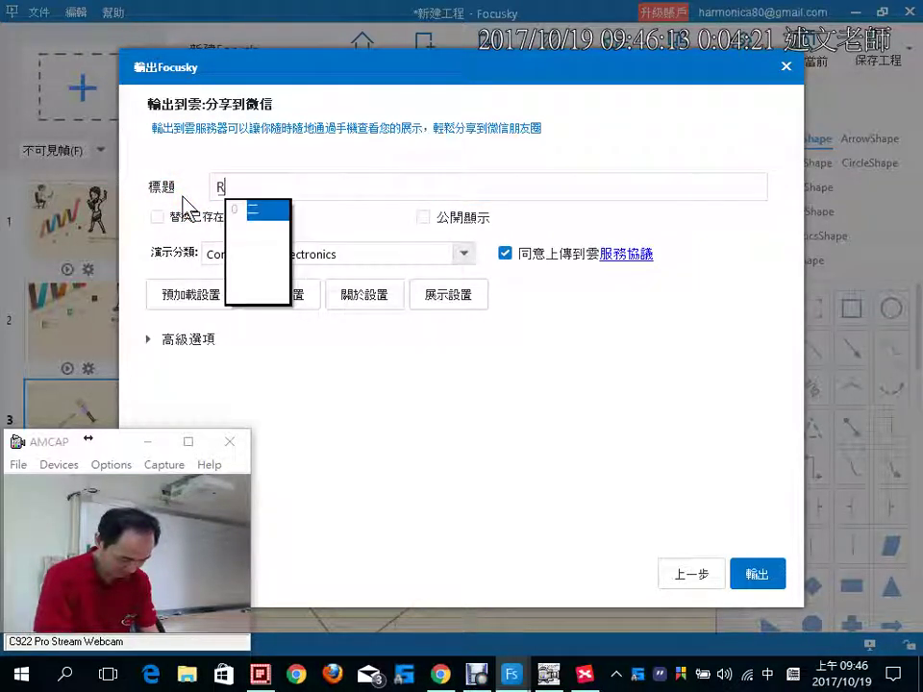
pyautogui.press('space')
pyautogui.write('益')
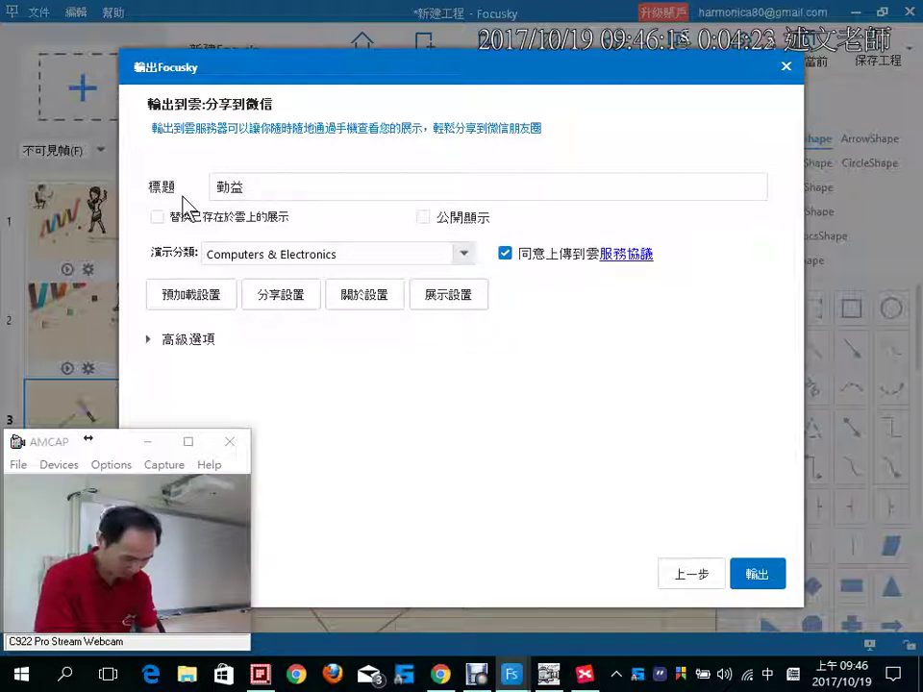
pyautogui.write('簡報')
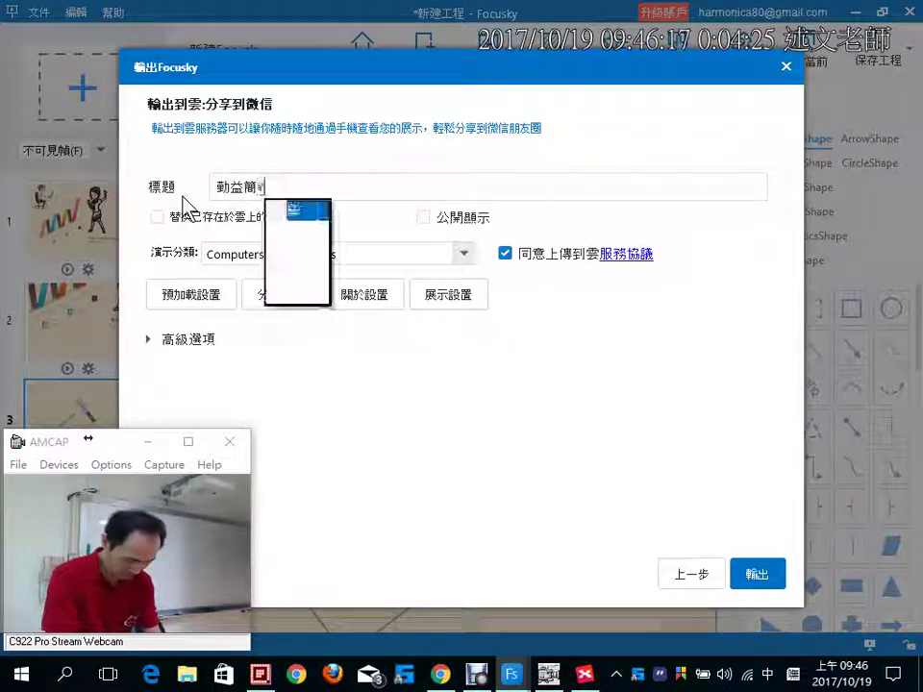
pyautogui.click(758, 580)
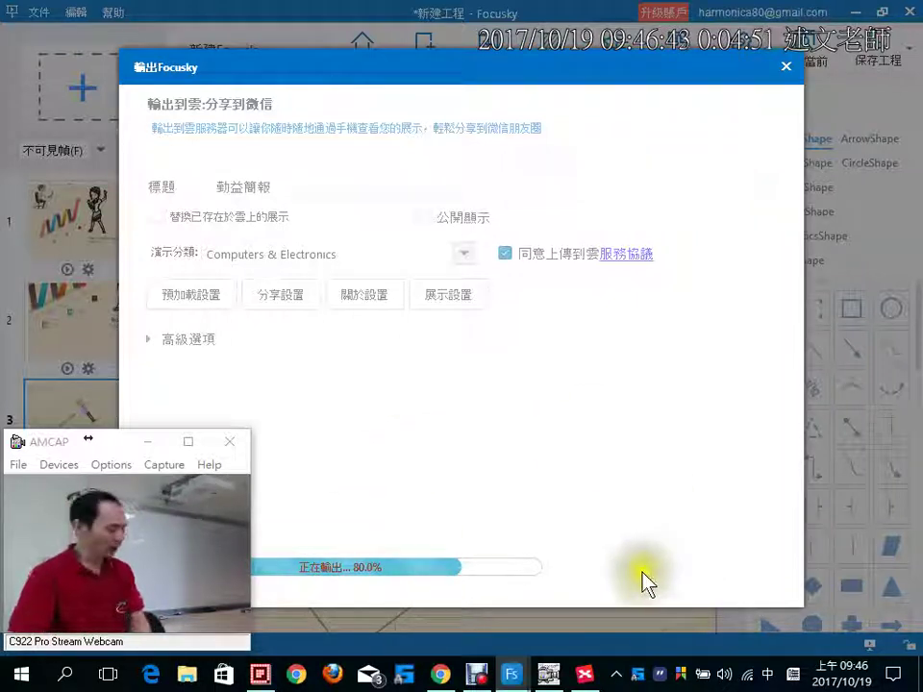
# - Switch to the 勤益科大 presentation window and examine the save path and title settings of the Windows application (.exe) export
pyautogui.moveTo(552, 649)
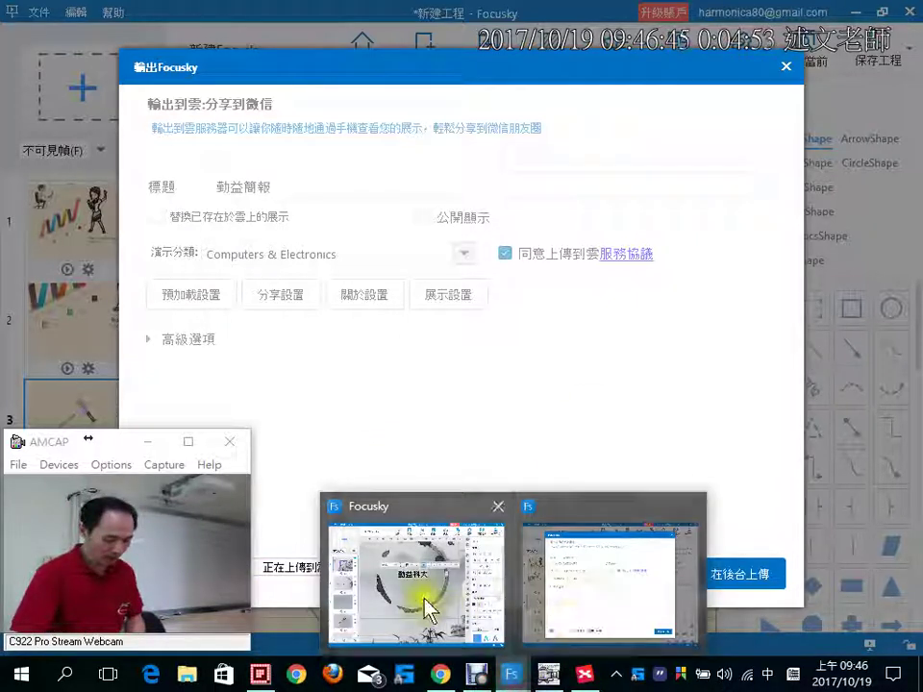
pyautogui.click(426, 600)
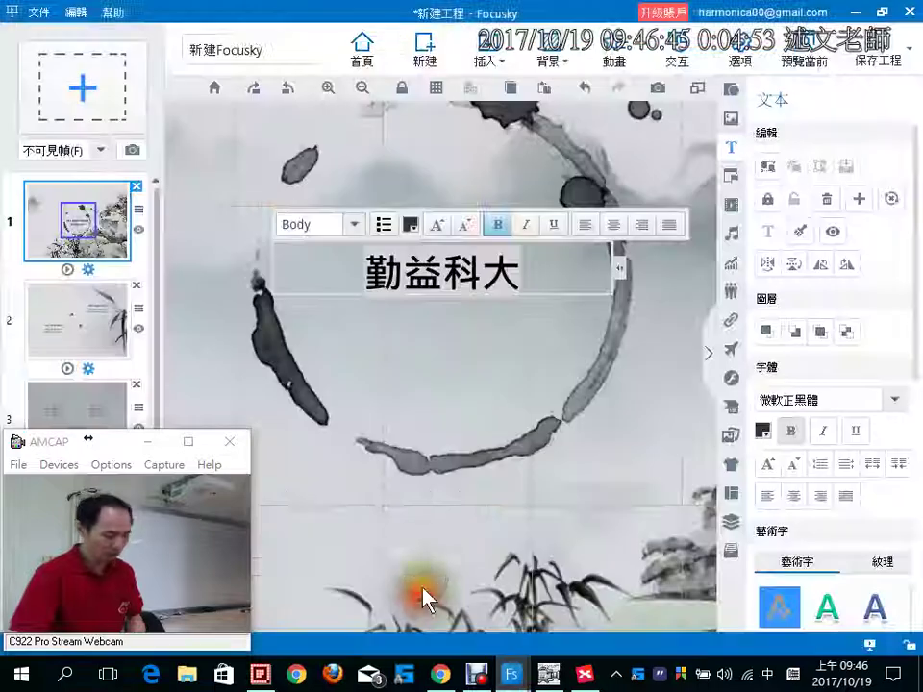
pyautogui.click(38, 12)
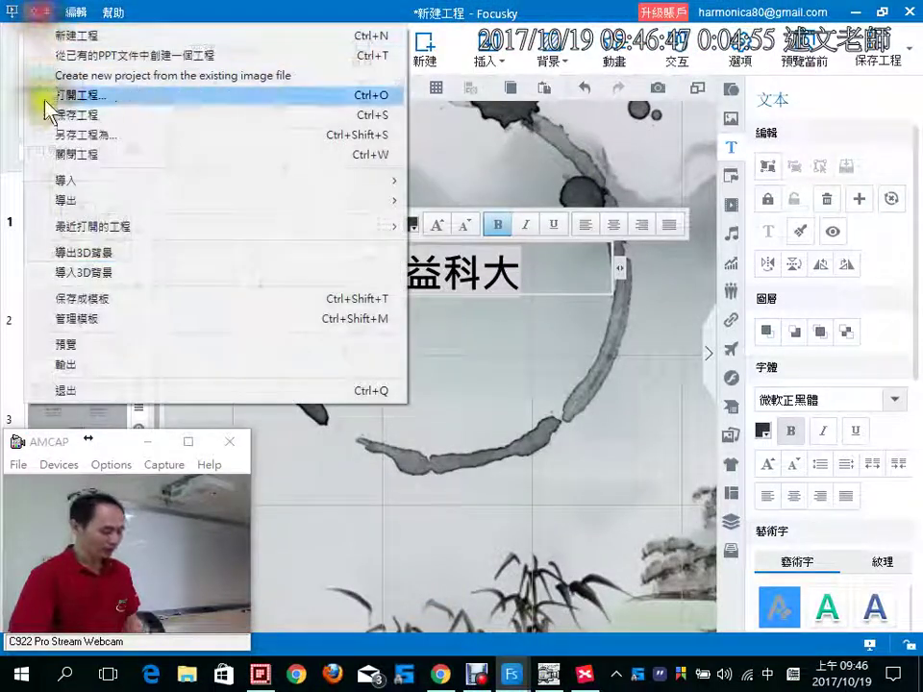
pyautogui.click(96, 365)
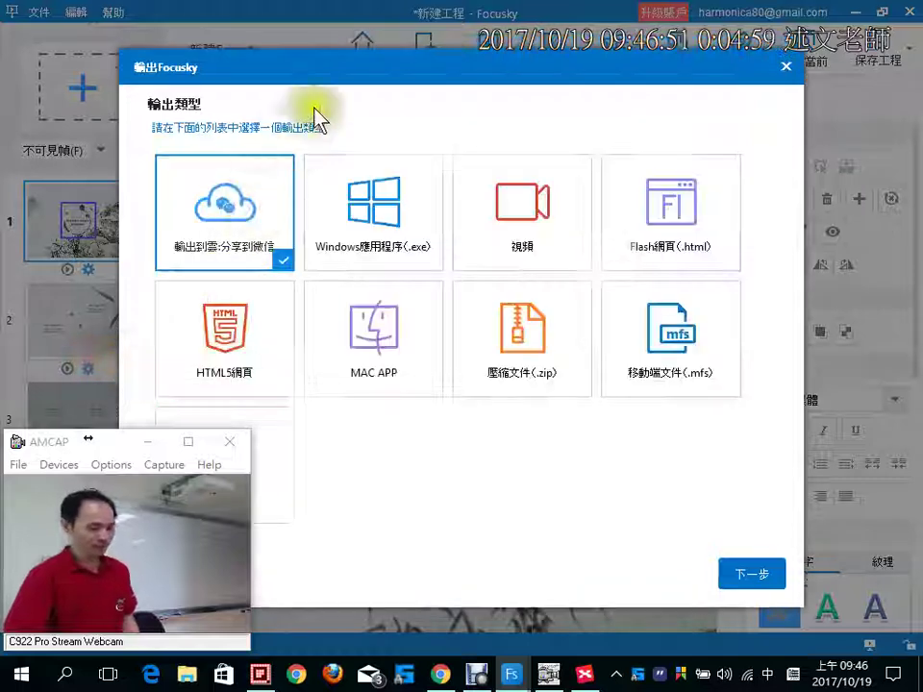
pyautogui.click(405, 222)
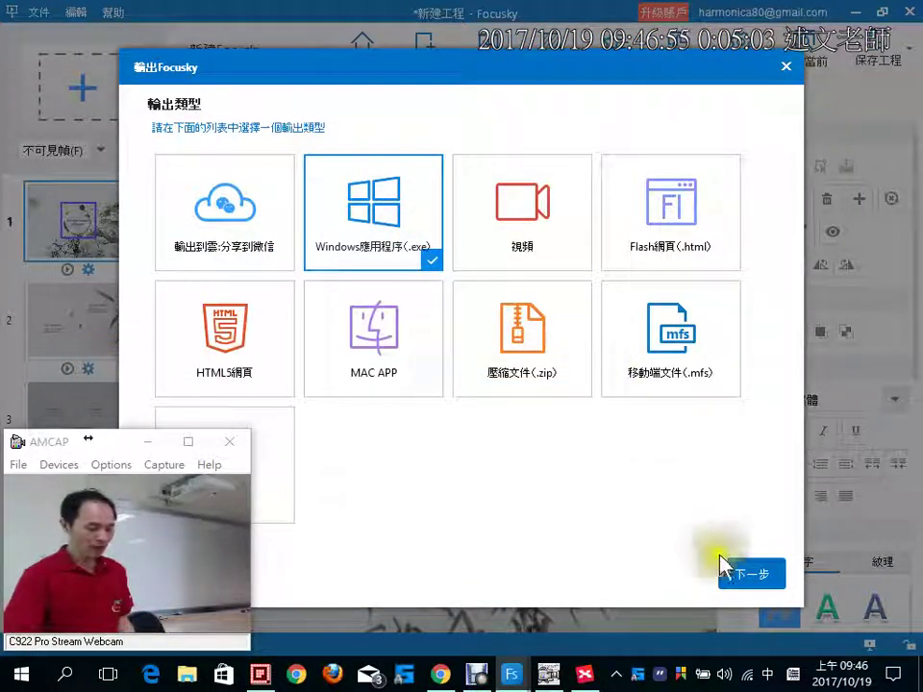
pyautogui.click(743, 575)
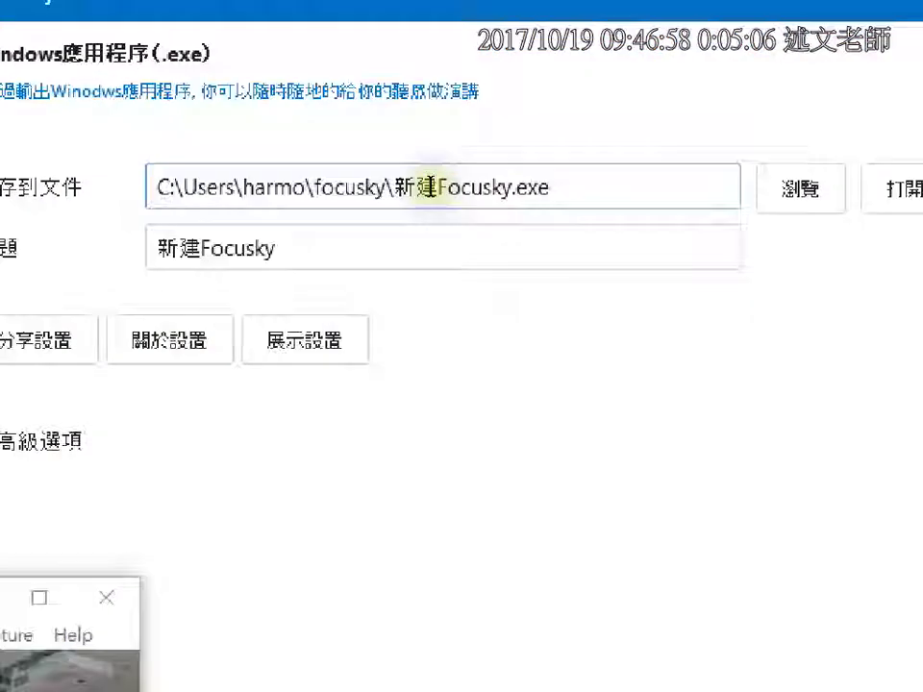
pyautogui.click(428, 186)
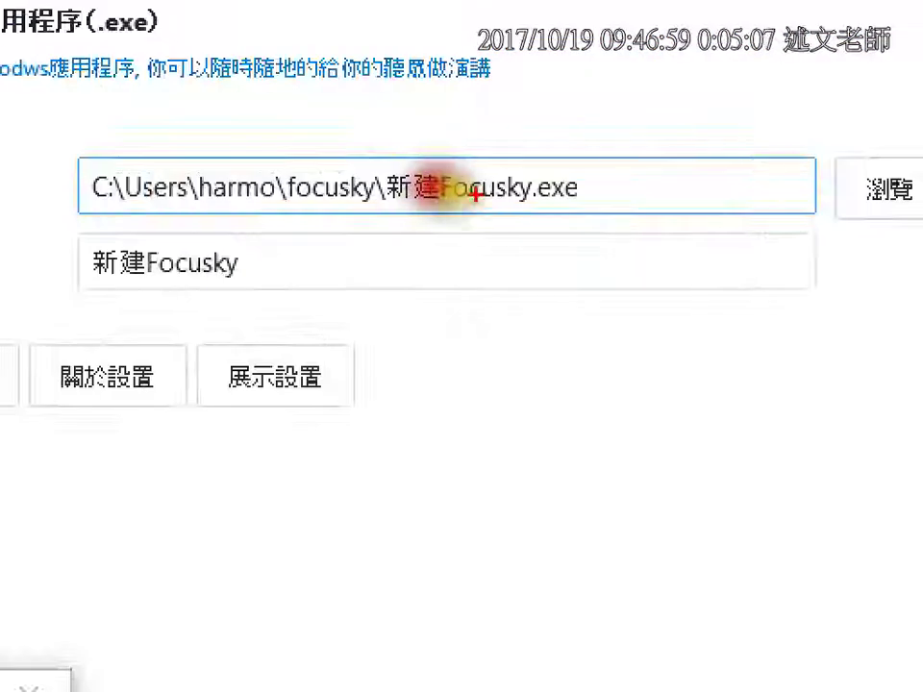
pyautogui.moveTo(491, 145); pyautogui.dragTo(622, 223)
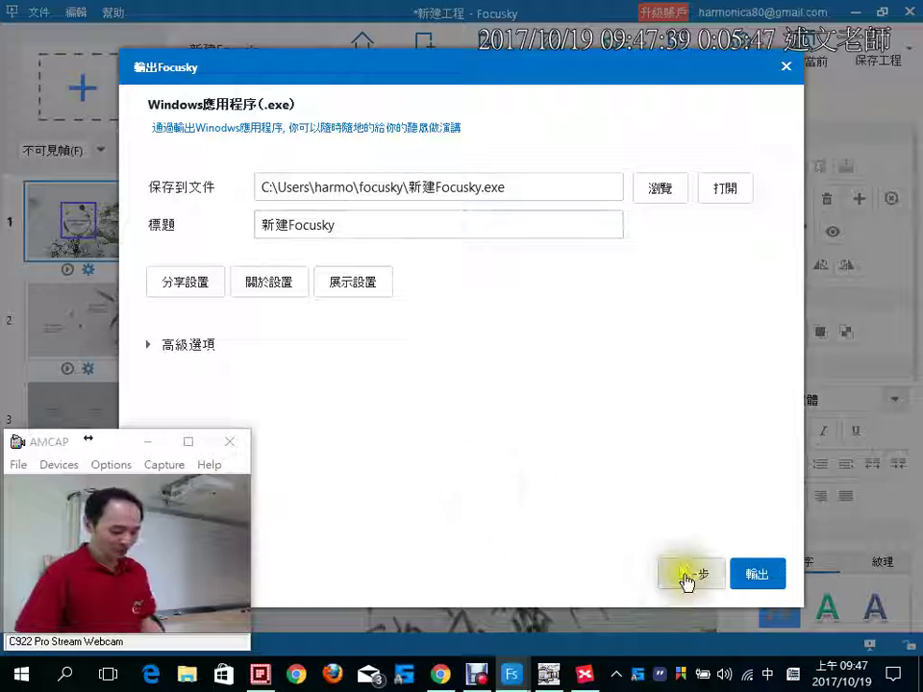
# - Examine the video export's advanced options, including the video size choices, and close the export dialog without exporting
pyautogui.click(687, 579)
pyautogui.click(523, 252)
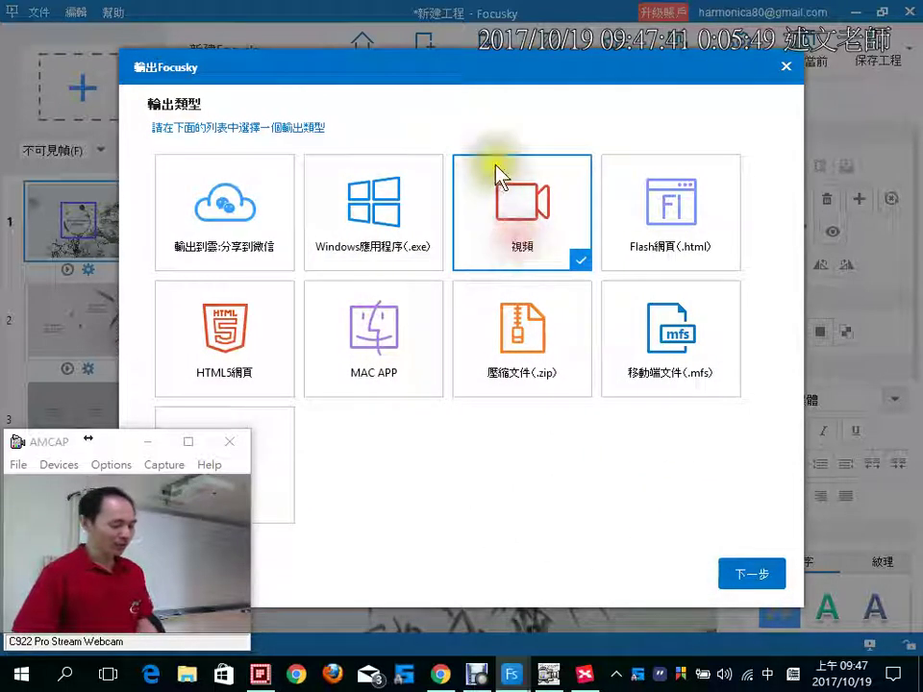
pyautogui.click(751, 577)
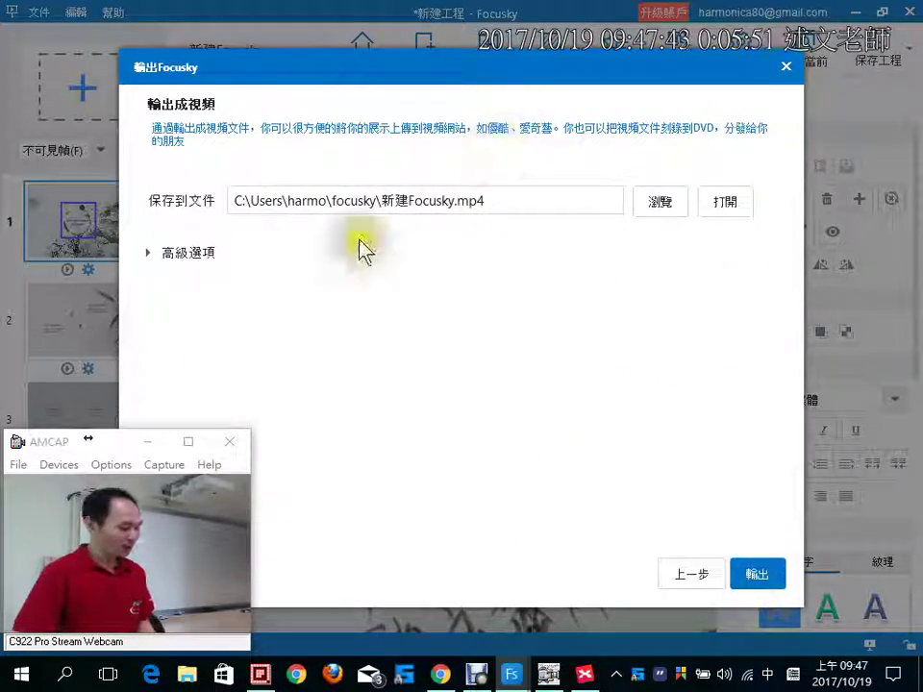
pyautogui.click(200, 252)
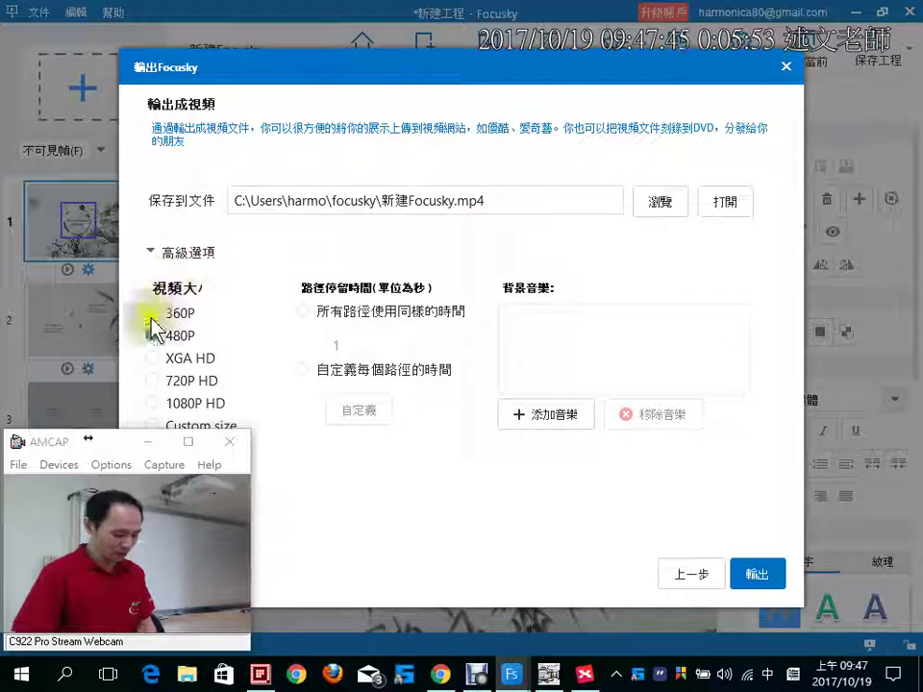
pyautogui.moveTo(51, 442); pyautogui.dragTo(716, 452)
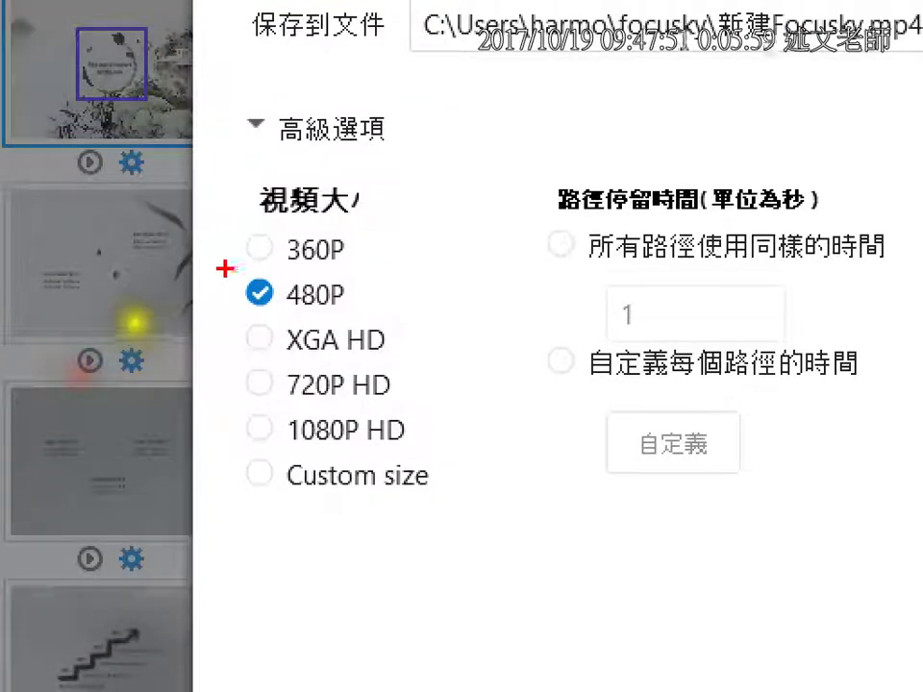
pyautogui.moveTo(225, 268); pyautogui.dragTo(381, 327)
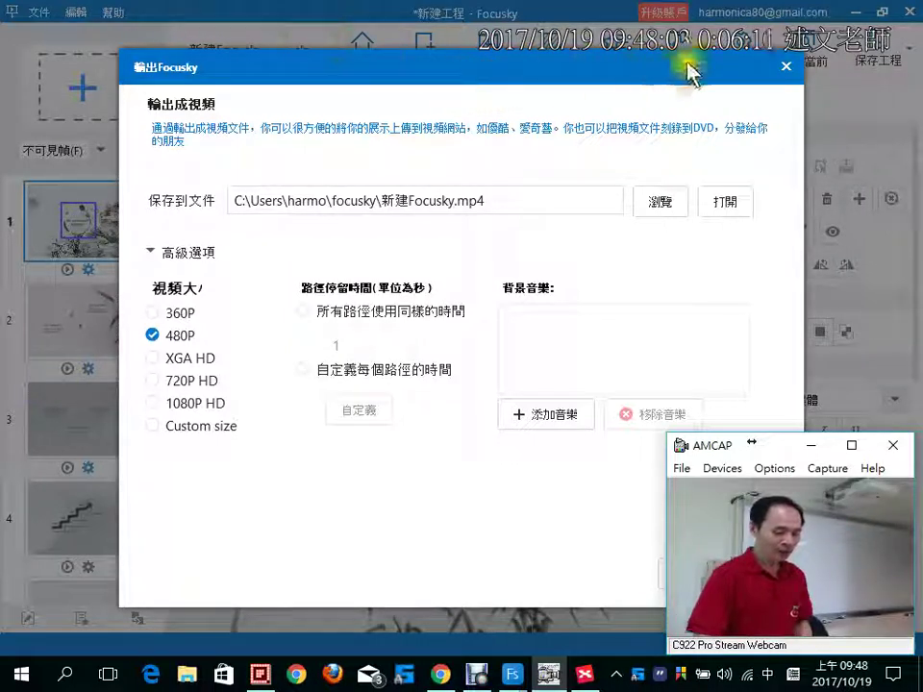
pyautogui.click(785, 67)
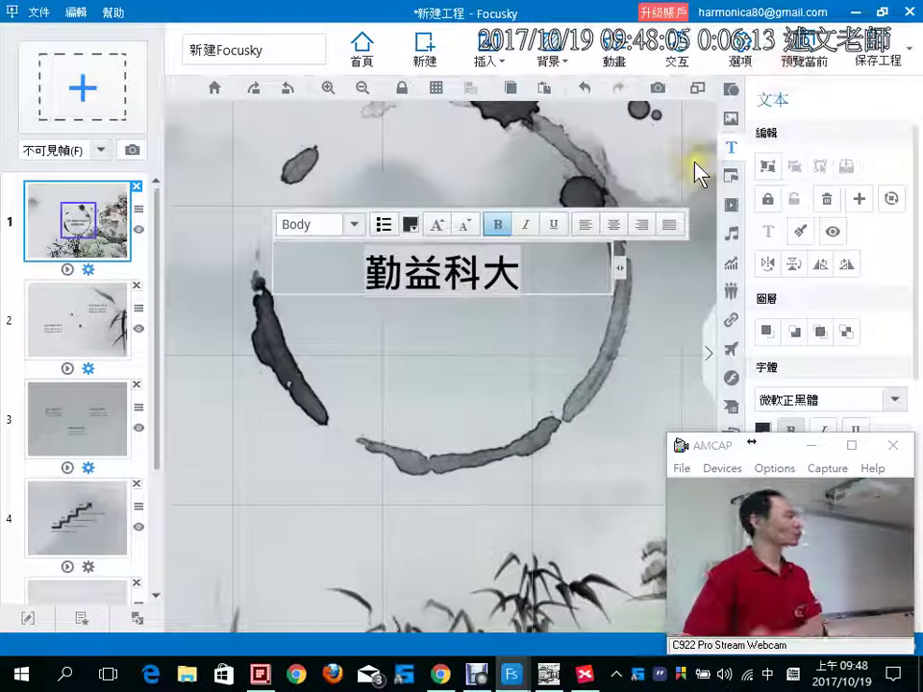
# - Return to the cloud export window, examine the presentation's QR code and URL, and close the export result
pyautogui.moveTo(513, 676)
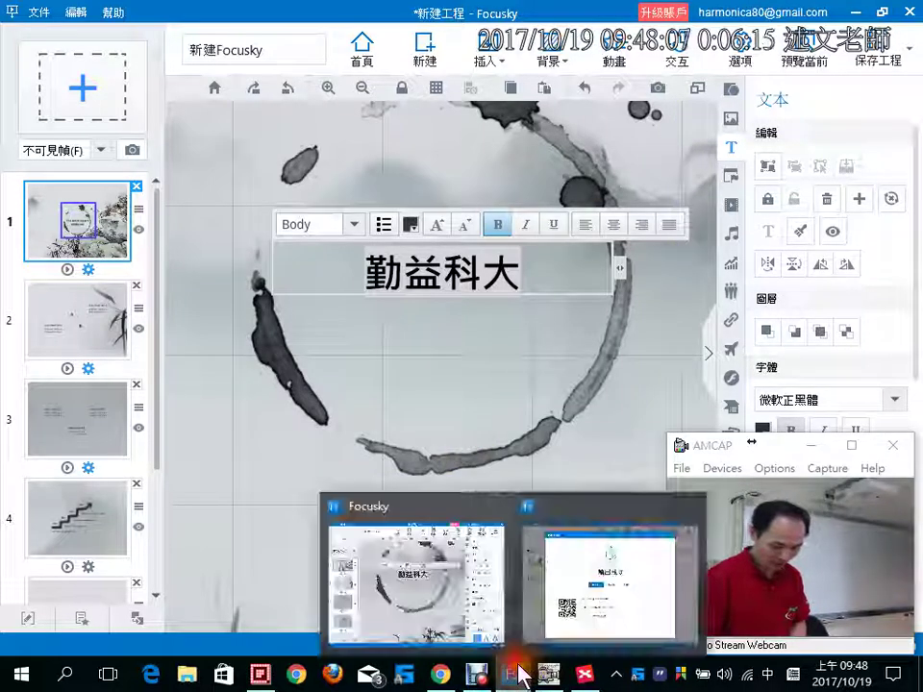
pyautogui.click(587, 602)
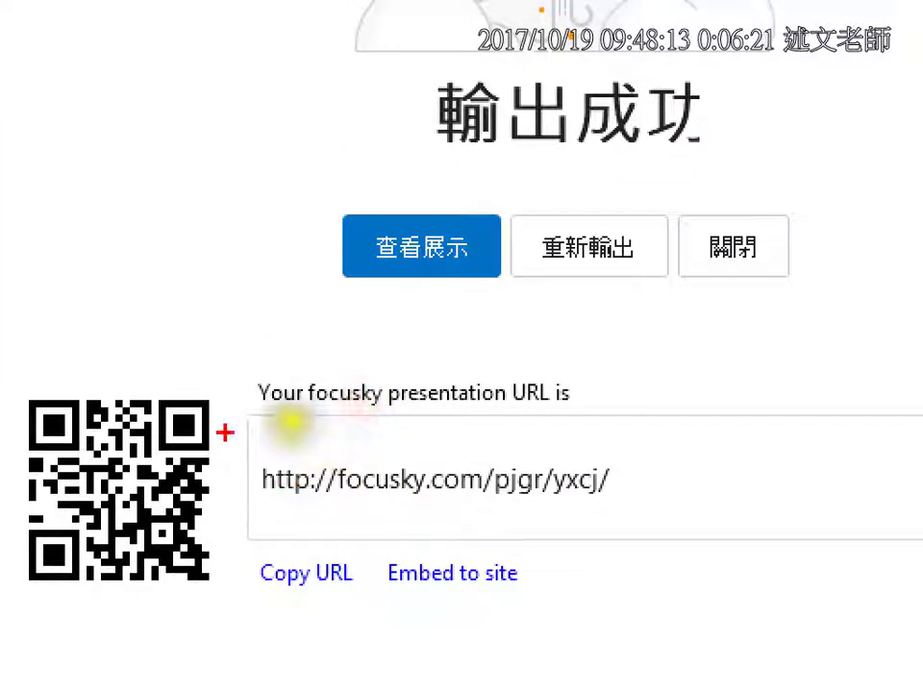
pyautogui.moveTo(103, 330)
pyautogui.mouseDown()
pyautogui.moveTo(112, 361)
pyautogui.moveTo(171, 296)
pyautogui.mouseUp()
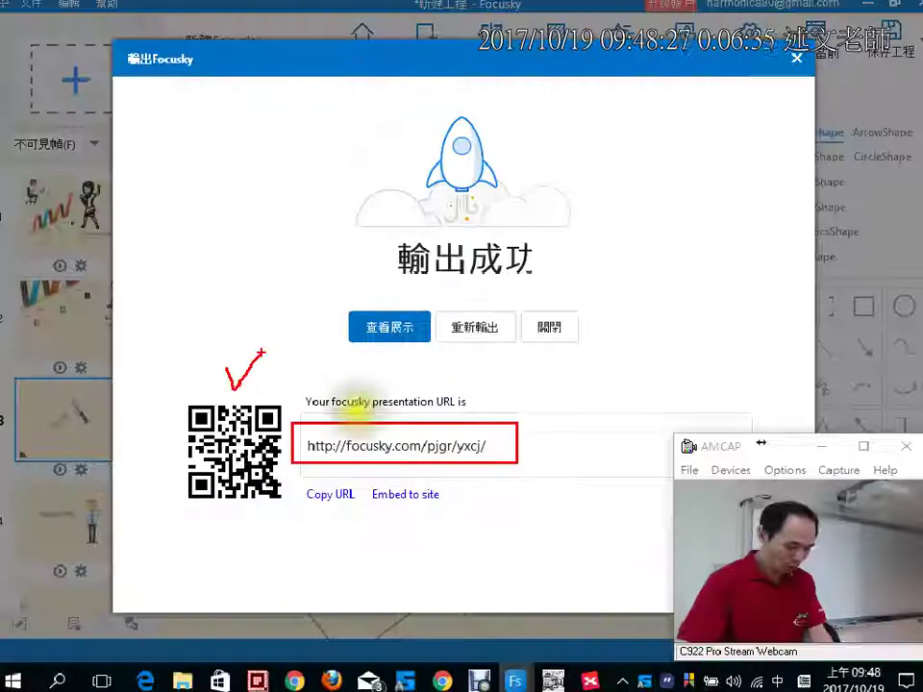
pyautogui.click(548, 328)
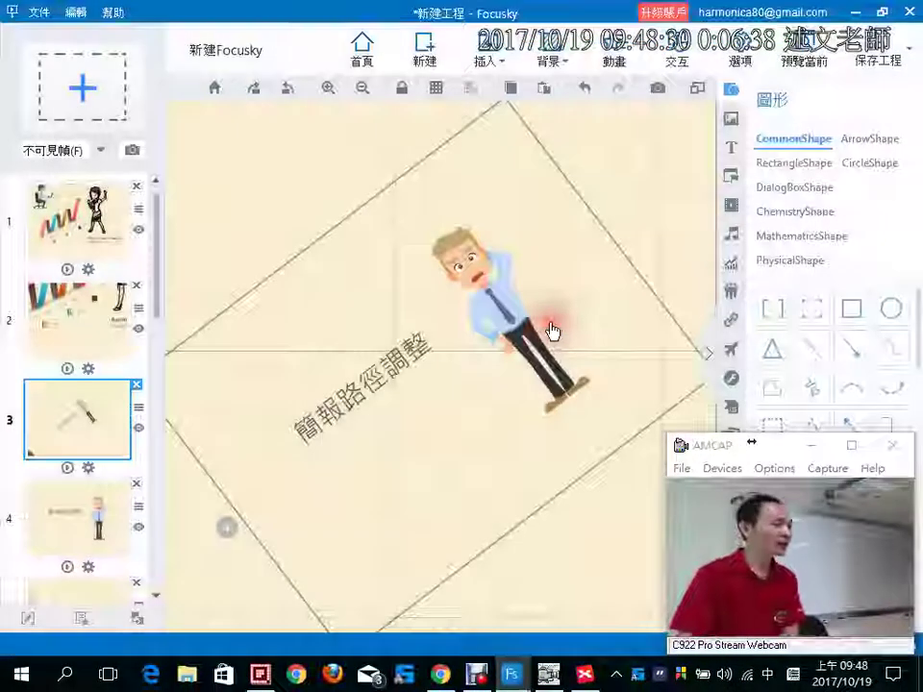
pyautogui.click(552, 332)
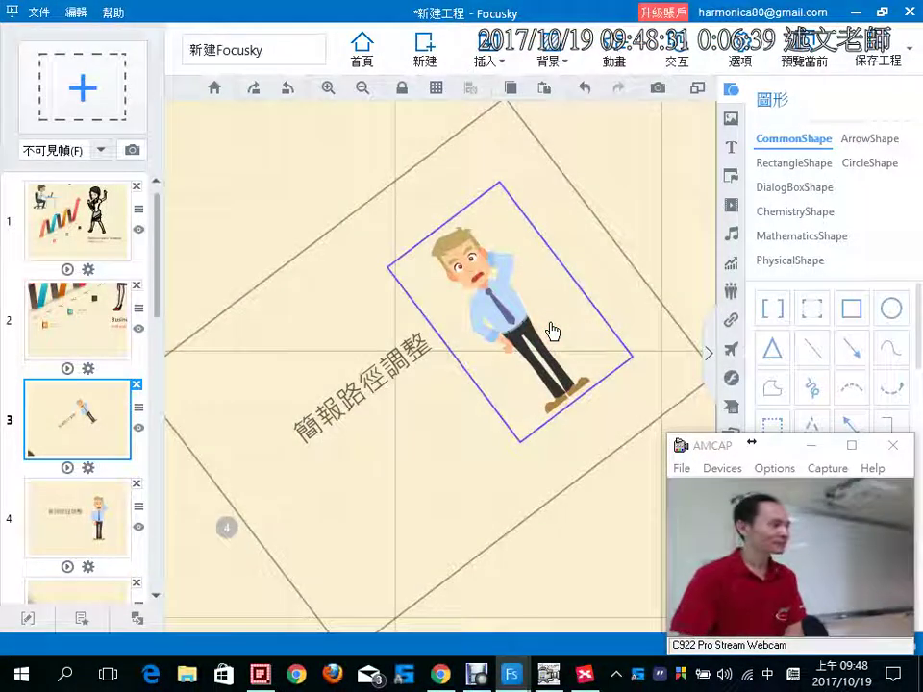